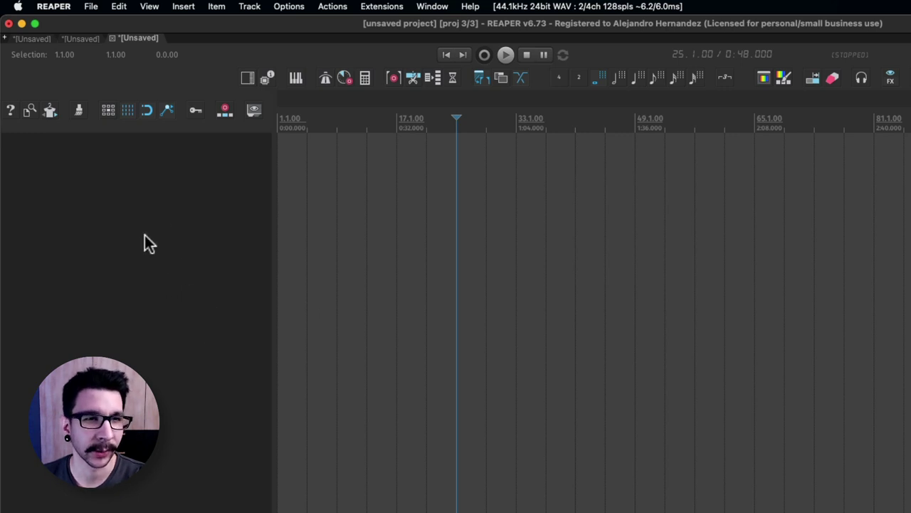
# - Try the Piano and Synth entries of the empty-track menu, undoing each insert
pyautogui.rightClick(163, 222)
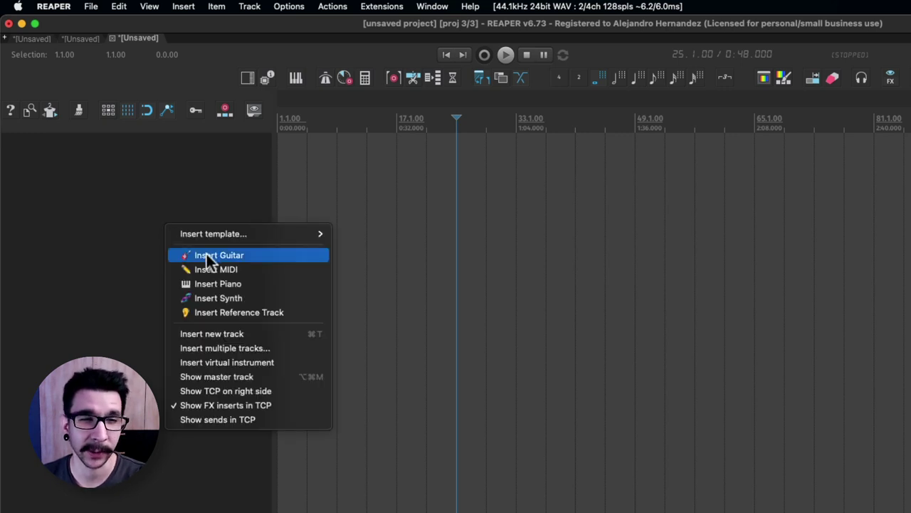
pyautogui.click(222, 287)
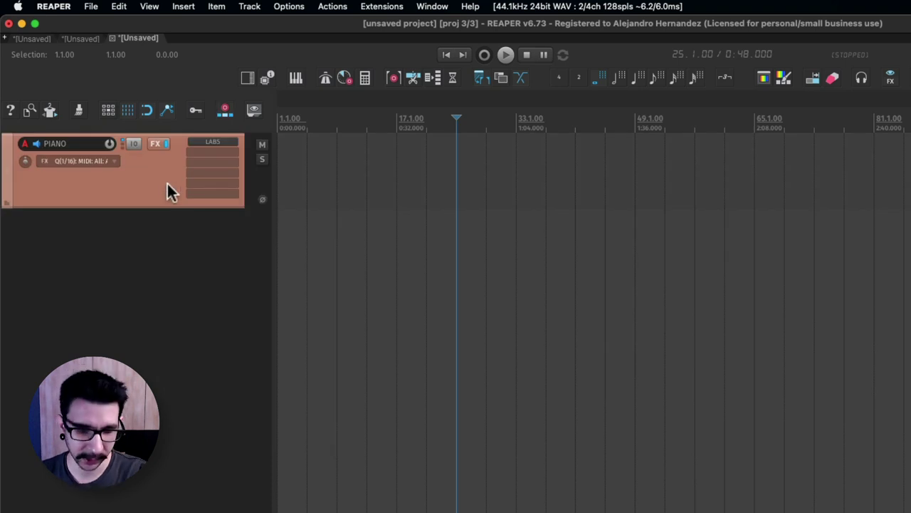
pyautogui.press('super+z')
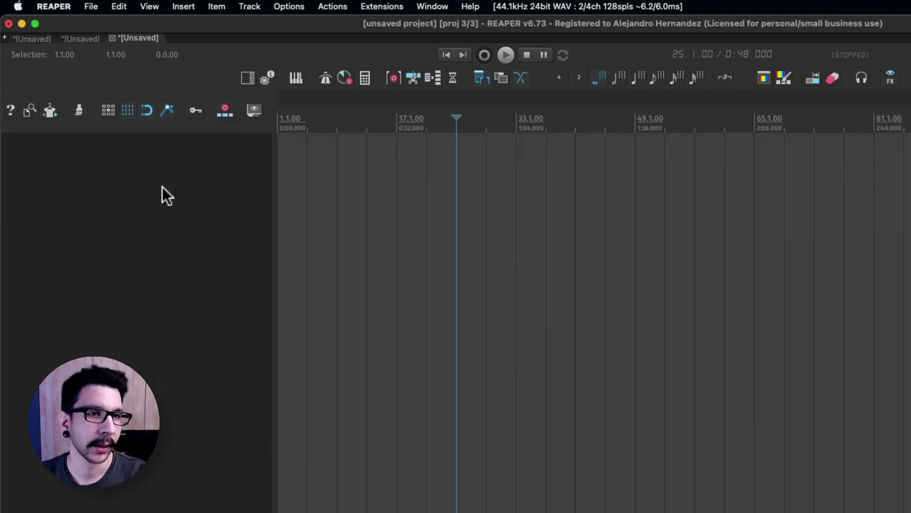
pyautogui.rightClick(163, 192)
pyautogui.click(192, 239)
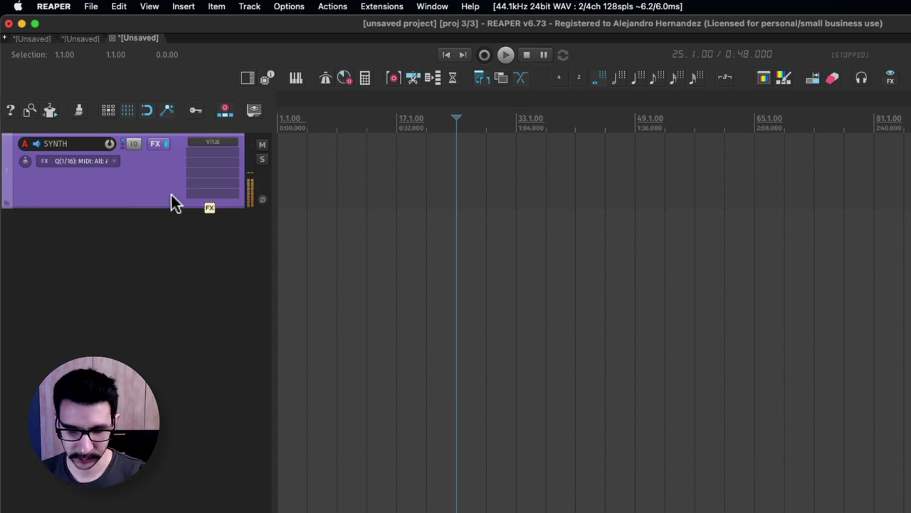
pyautogui.press('super+z')
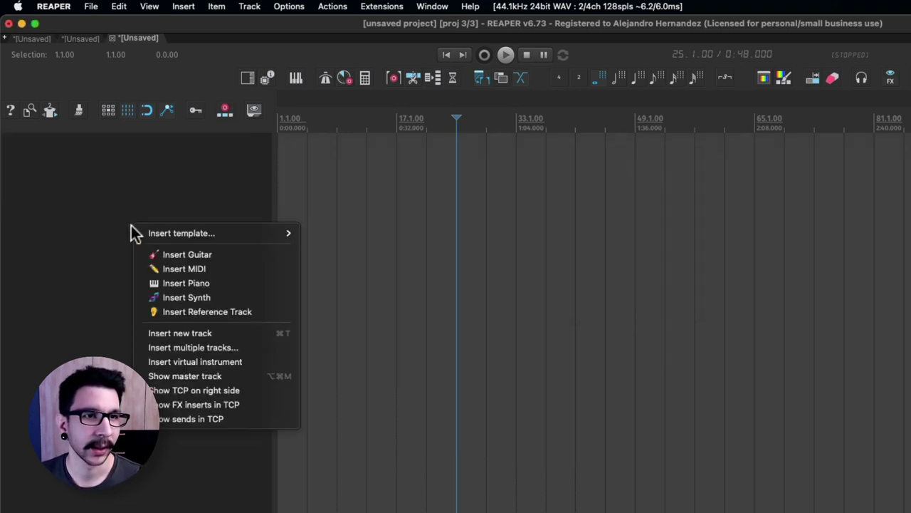
pyautogui.rightClick(132, 224)
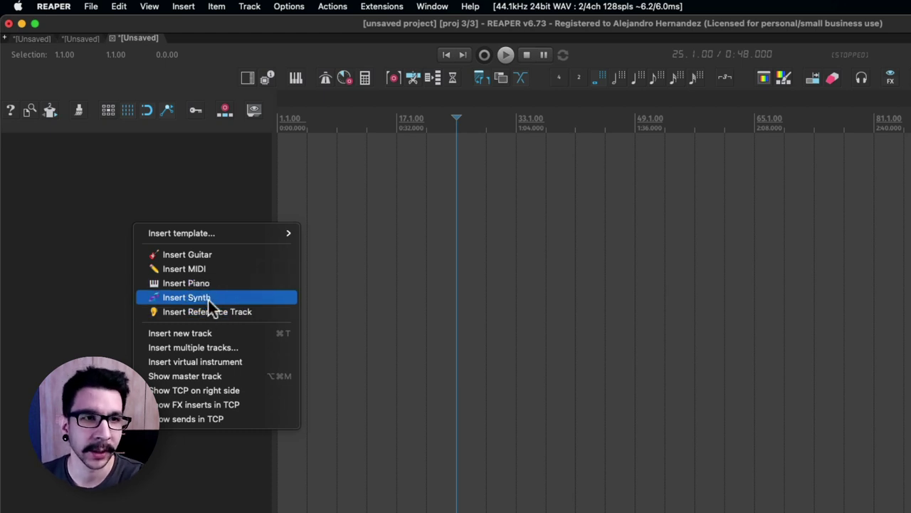
pyautogui.click(108, 191)
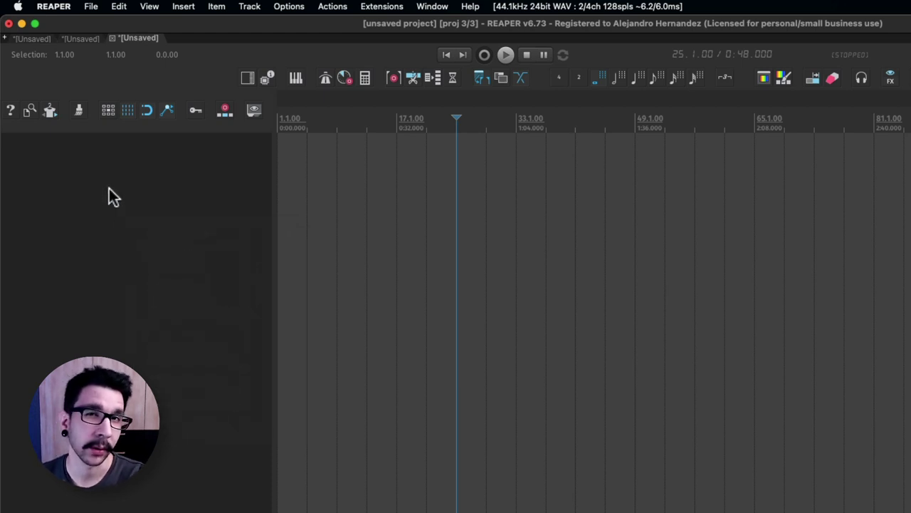
# - In Extensions > Resources, add slot 7 and load MISC - Strings.RTrackTemplate into it
pyautogui.click(413, 7)
pyautogui.moveTo(403, 6)
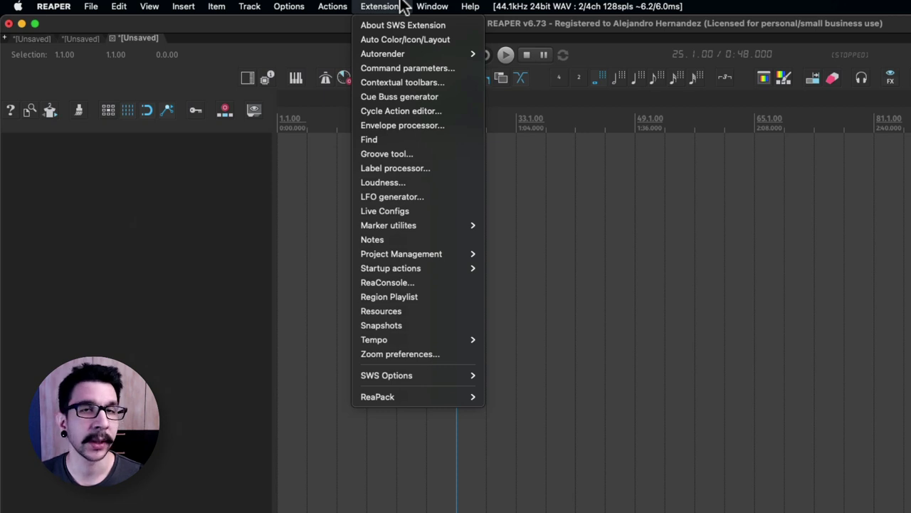
pyautogui.click(403, 312)
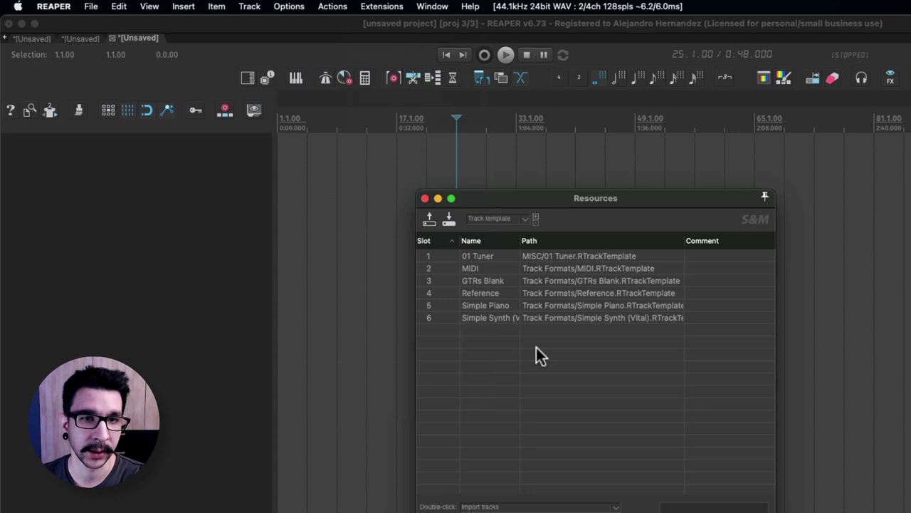
pyautogui.rightClick(494, 332)
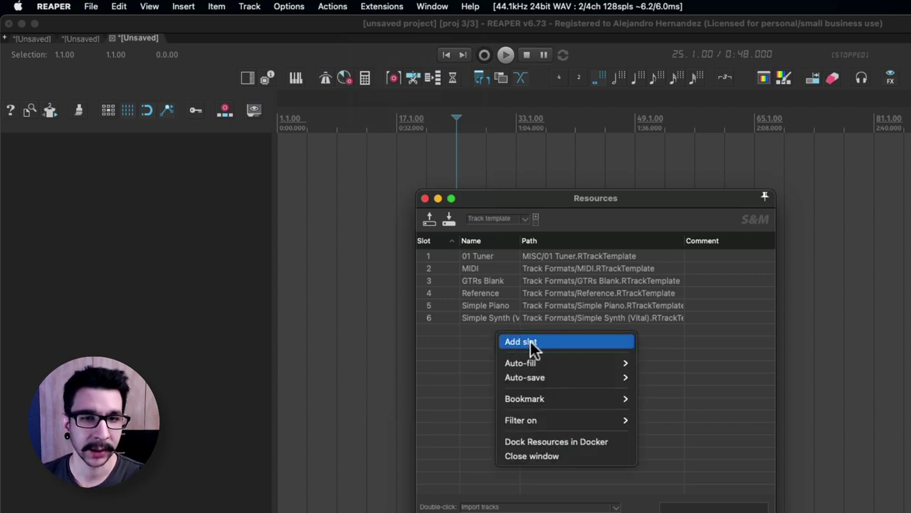
pyautogui.click(561, 341)
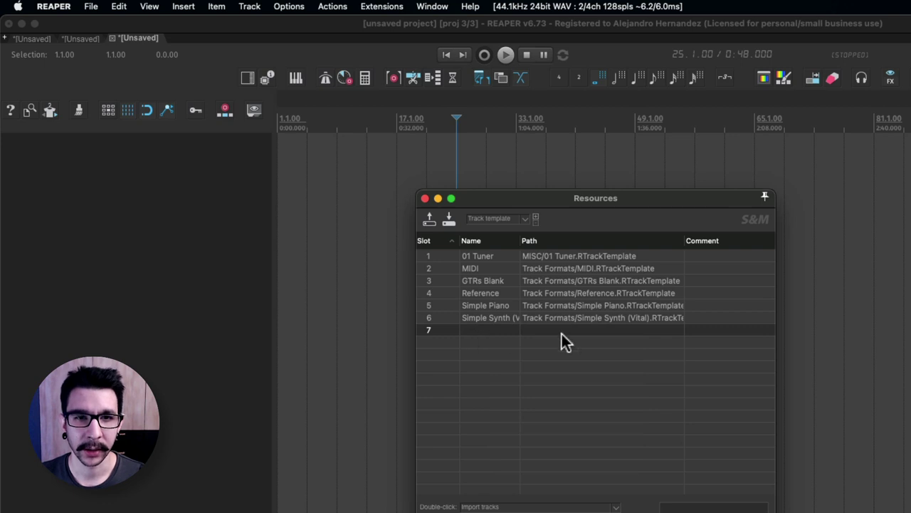
pyautogui.doubleClick(564, 331)
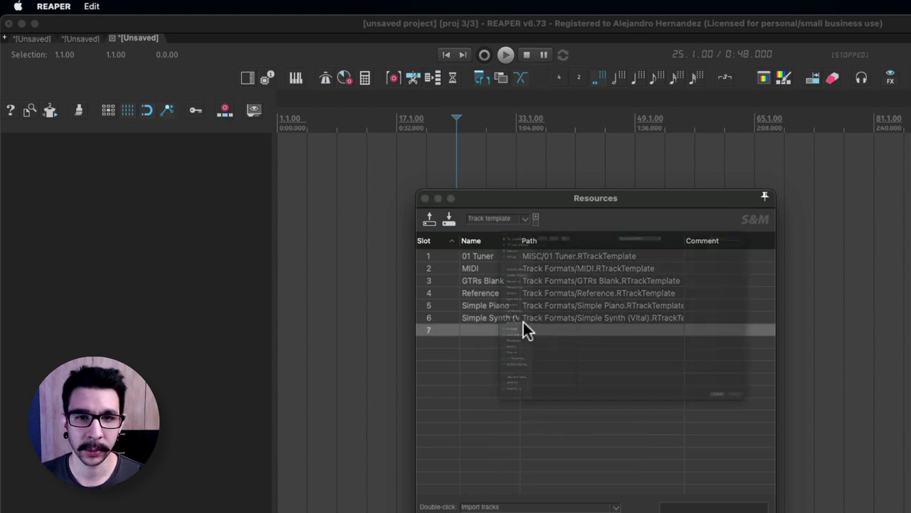
pyautogui.click(447, 217)
pyautogui.click(448, 230)
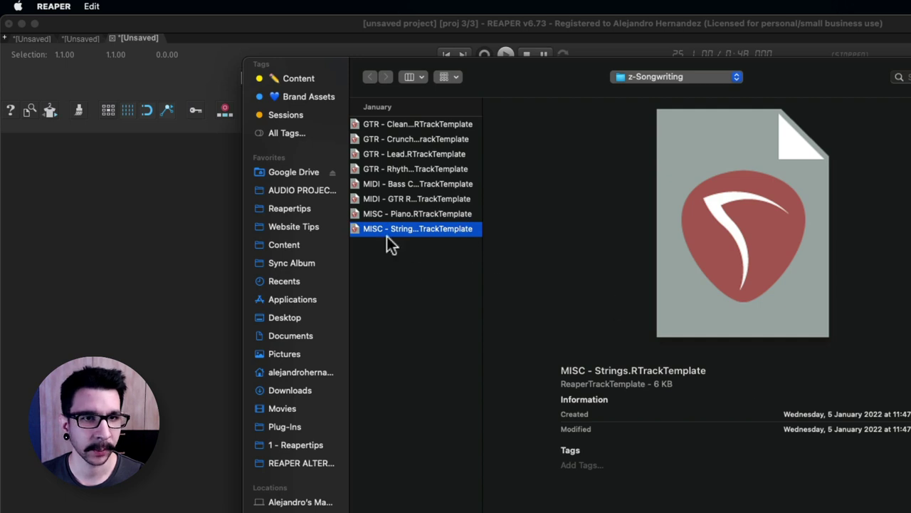
pyautogui.click(759, 478)
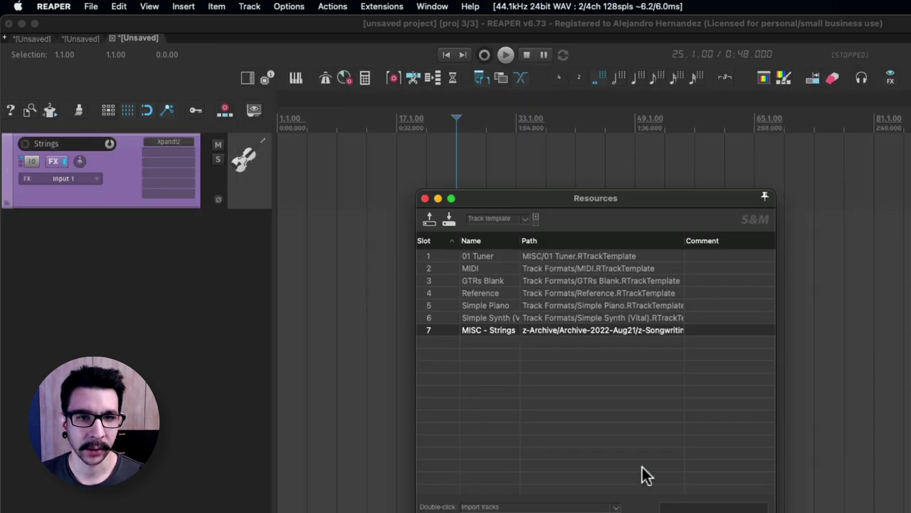
# - Select the new purple Strings track and close the Resources window
pyautogui.click(254, 259)
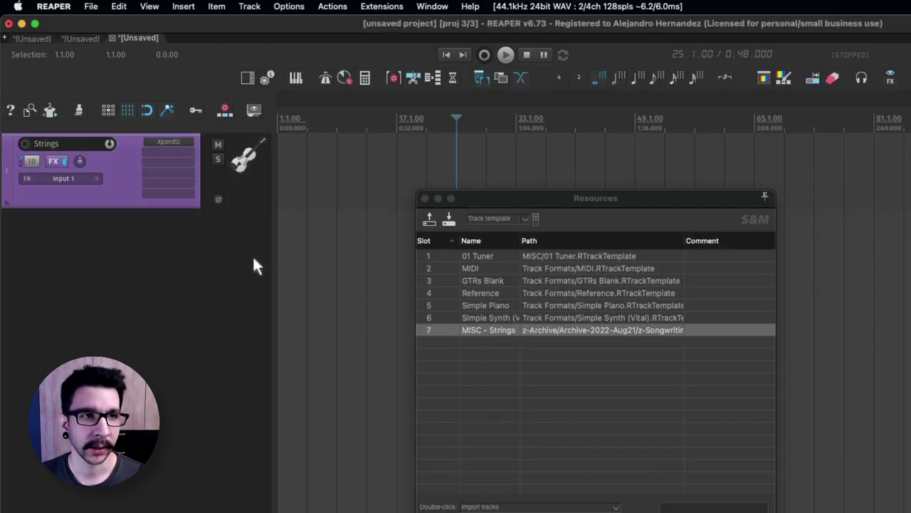
pyautogui.click(124, 203)
pyautogui.click(563, 413)
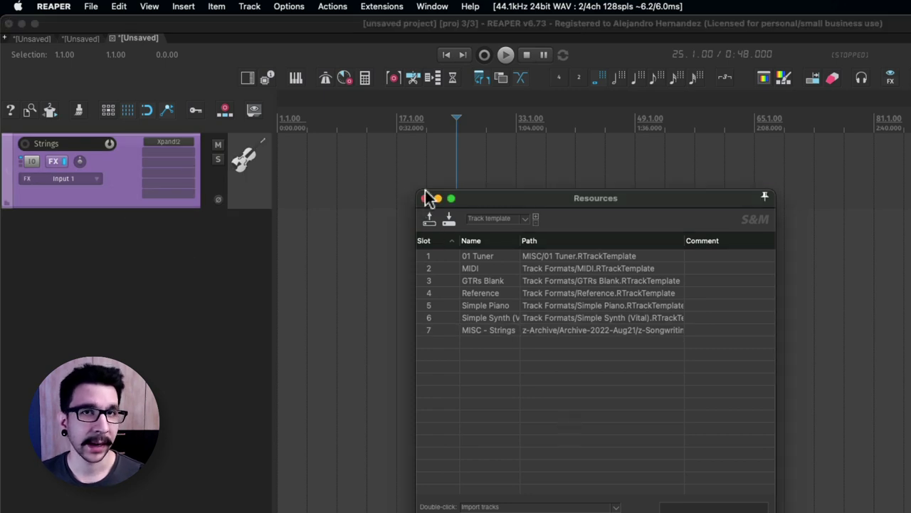
pyautogui.click(200, 290)
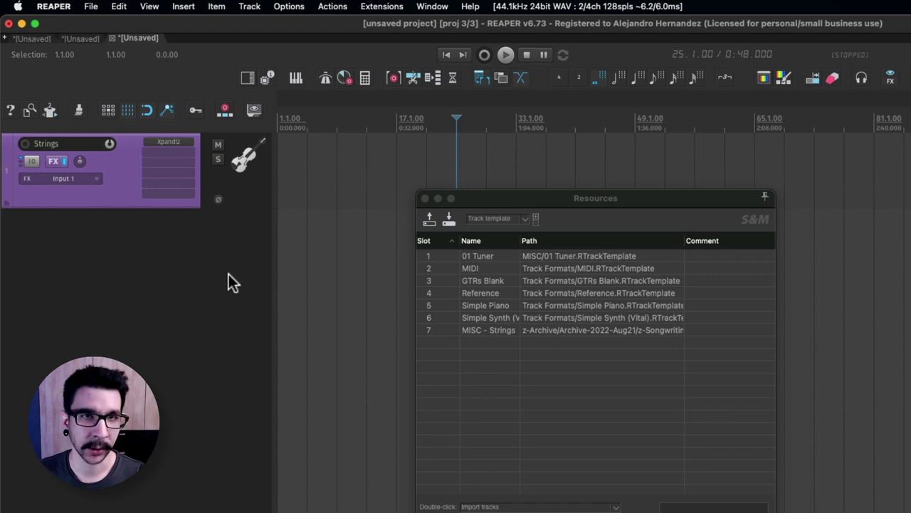
pyautogui.click(425, 198)
# - Open the Actions list filtered to 'Import slot 7' and select the SWS/S&M slot 7 import action
pyautogui.click(340, 7)
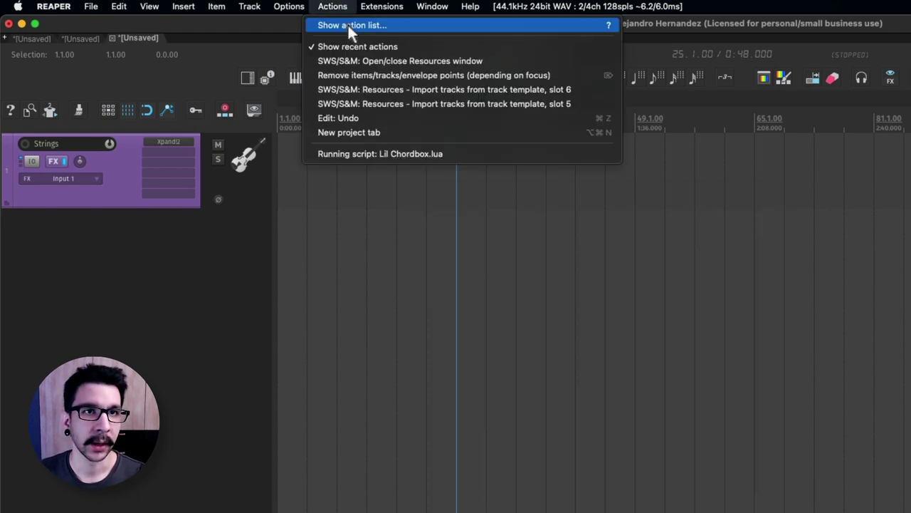
pyautogui.click(348, 25)
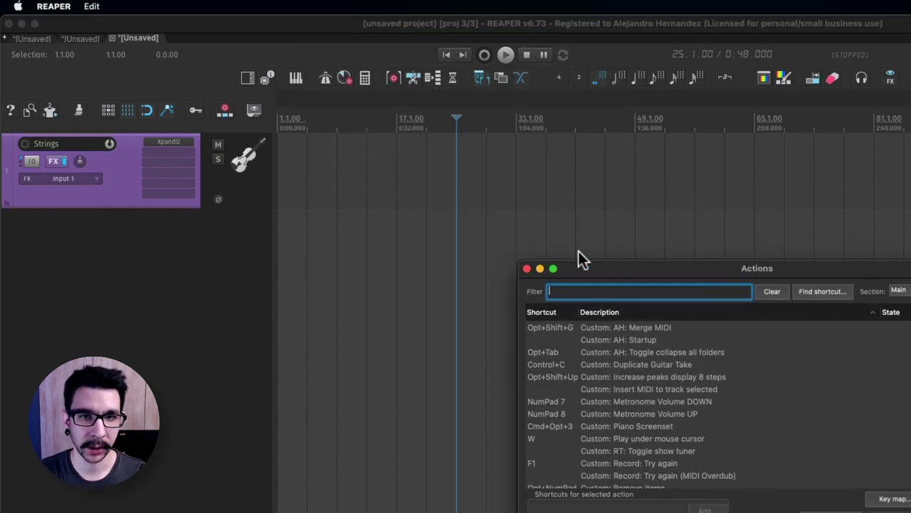
pyautogui.write('Import slot 7')
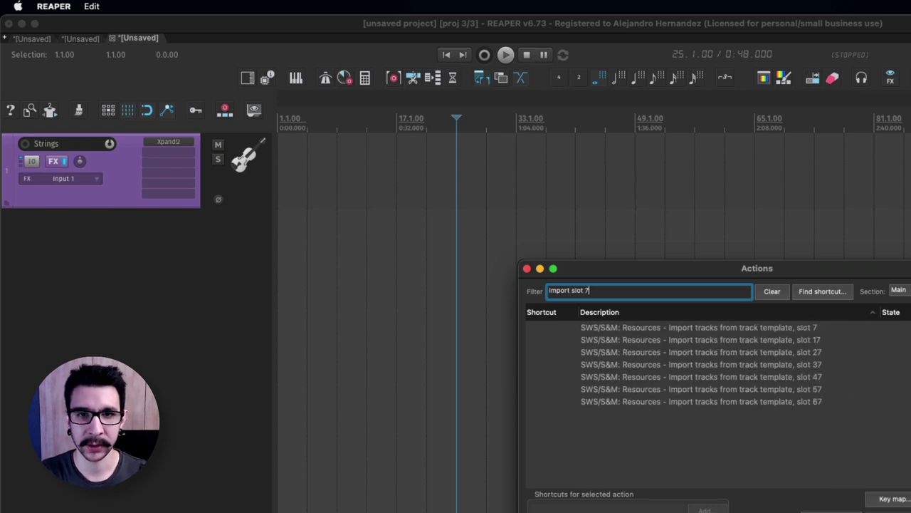
pyautogui.click(727, 327)
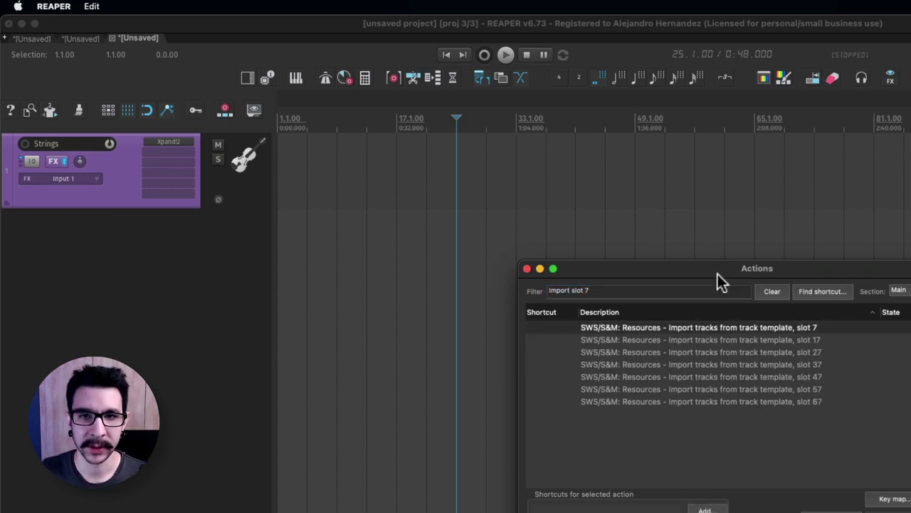
pyautogui.moveTo(717, 270); pyautogui.dragTo(610, 254)
# - Run the slot 7 import twice, then delete all the Strings tracks
pyautogui.press('Return')
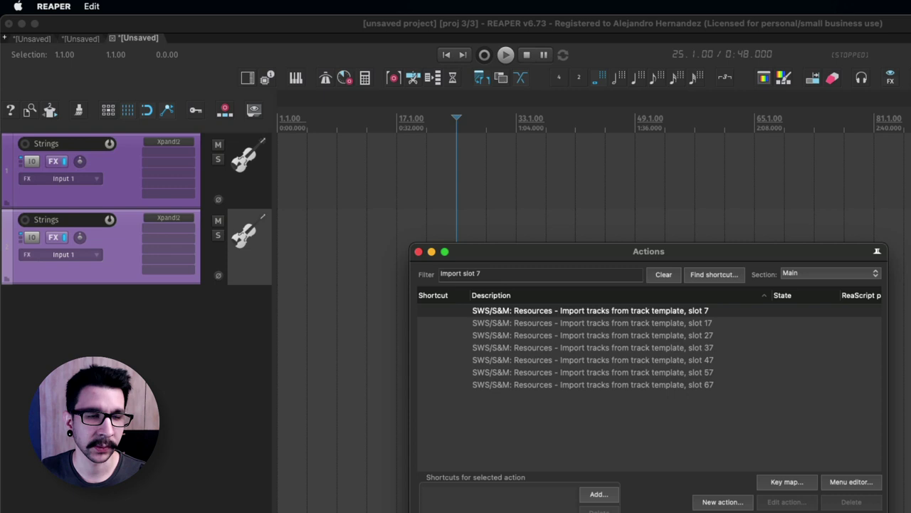
pyautogui.press('Return')
pyautogui.click(256, 285)
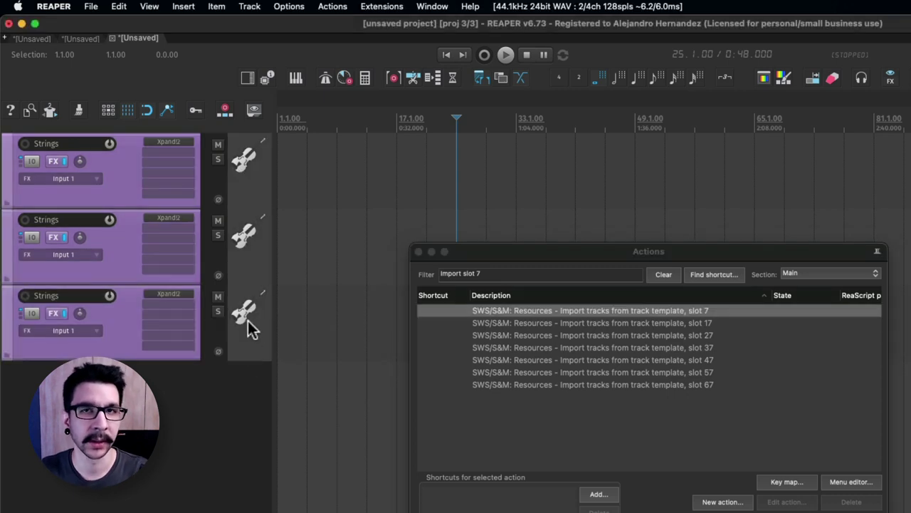
pyautogui.press('Delete')
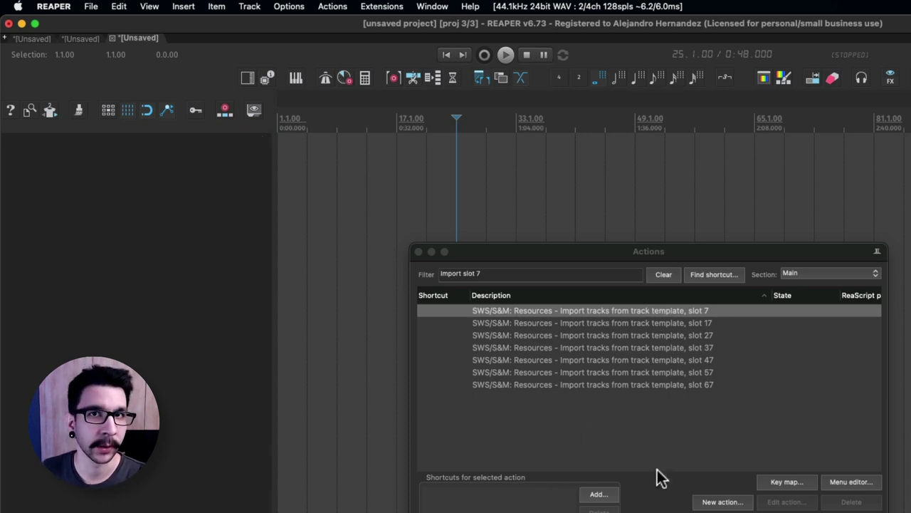
pyautogui.rightClick(163, 171)
pyautogui.click(185, 181)
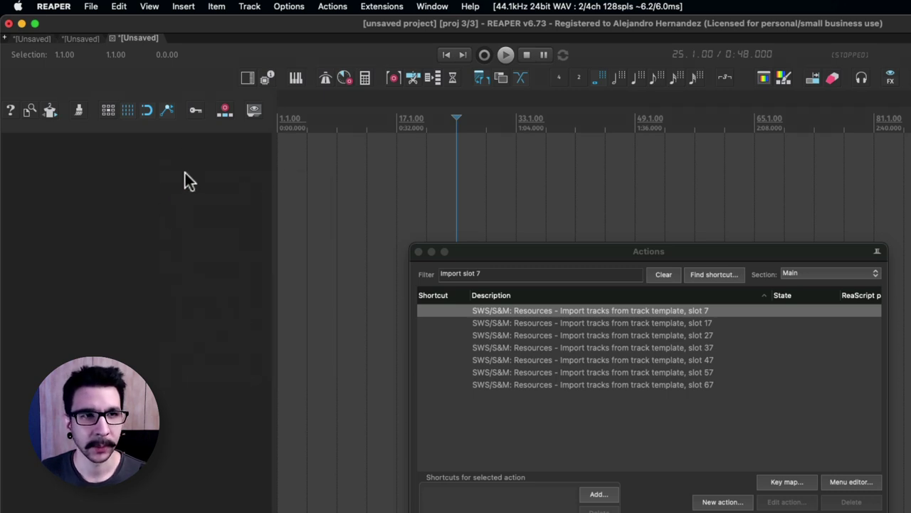
pyautogui.rightClick(129, 197)
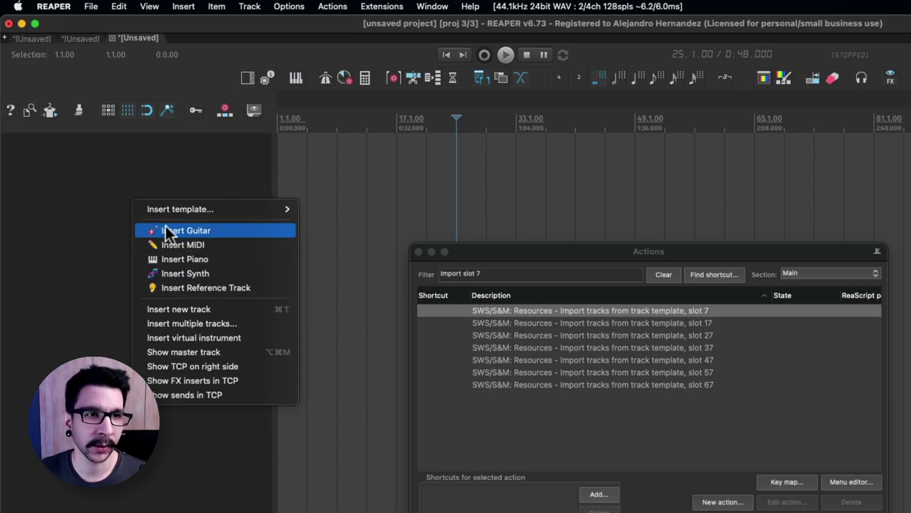
pyautogui.click(103, 237)
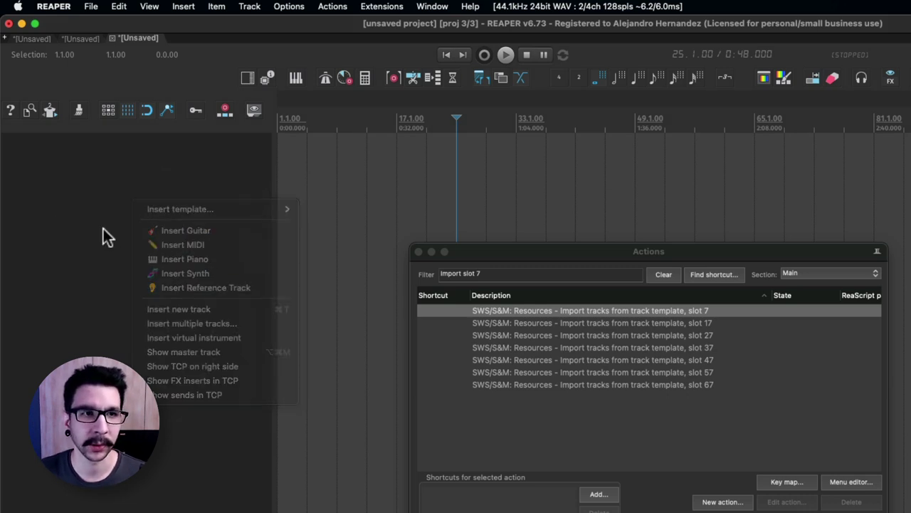
pyautogui.rightClick(165, 241)
pyautogui.press('Escape')
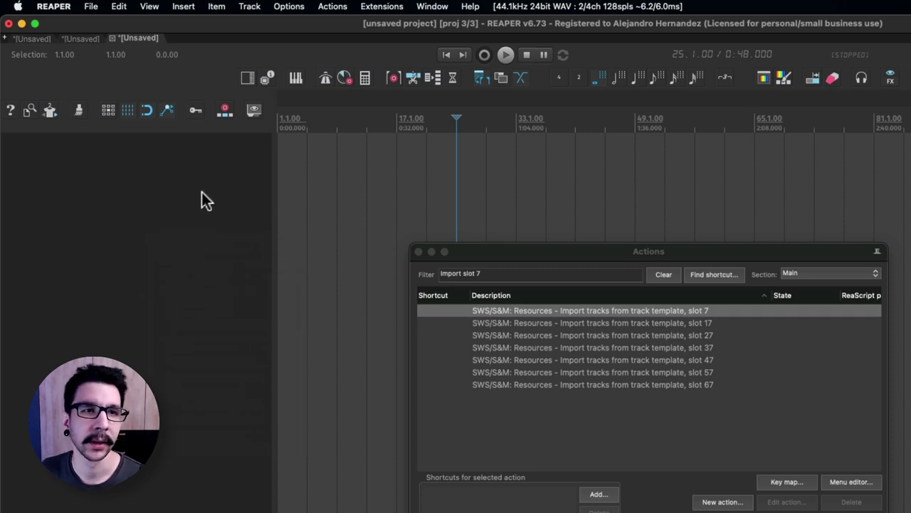
pyautogui.rightClick(156, 169)
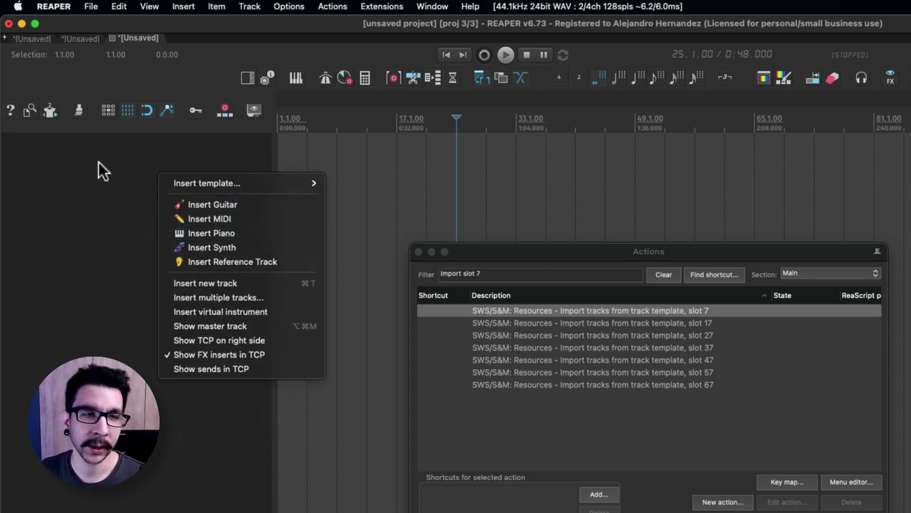
pyautogui.press('Escape')
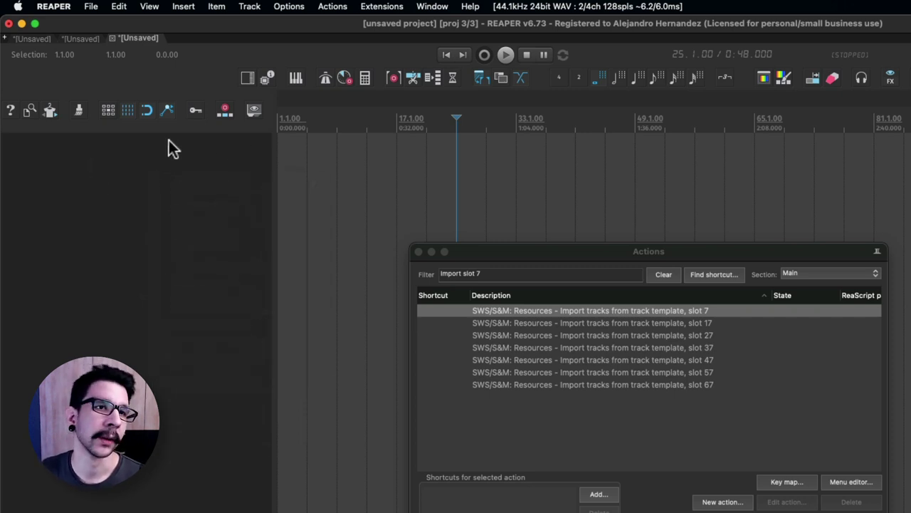
# - Open Customize menus/toolbars from the toolbar and choose the Empty TCP context menu
pyautogui.rightClick(213, 126)
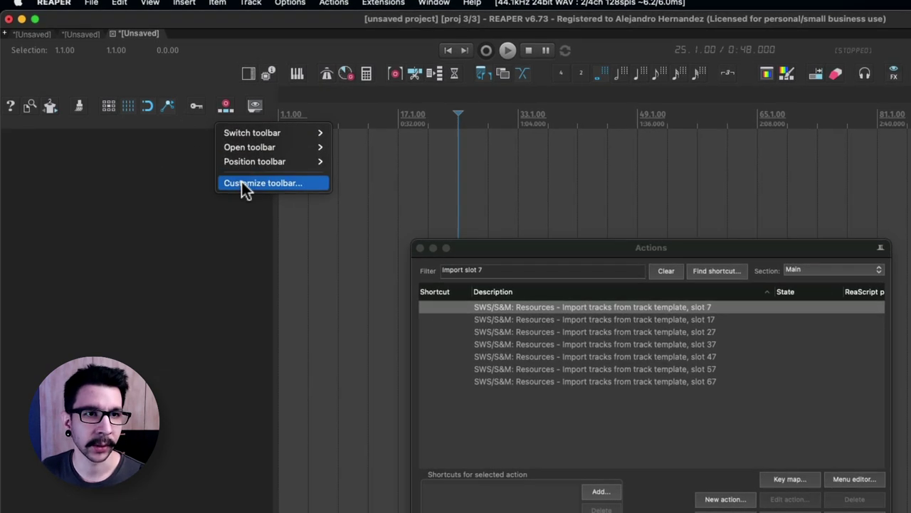
pyautogui.click(242, 183)
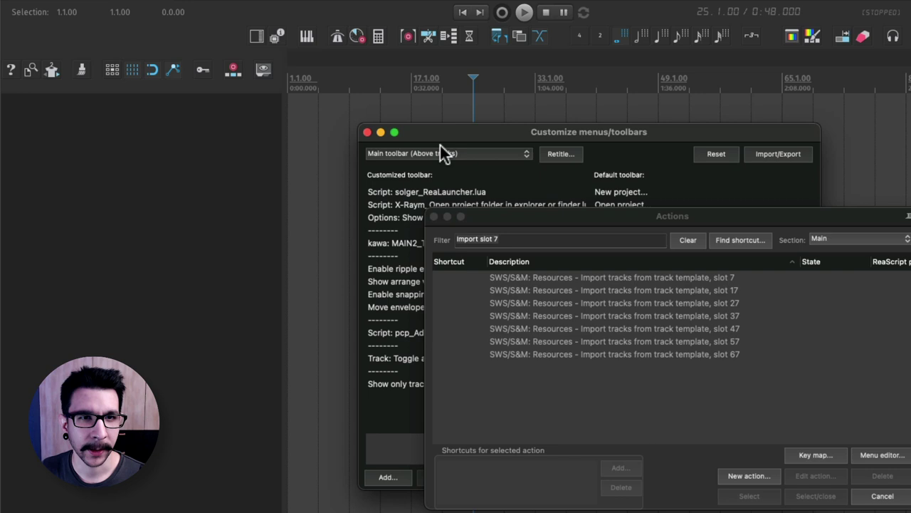
pyautogui.click(441, 152)
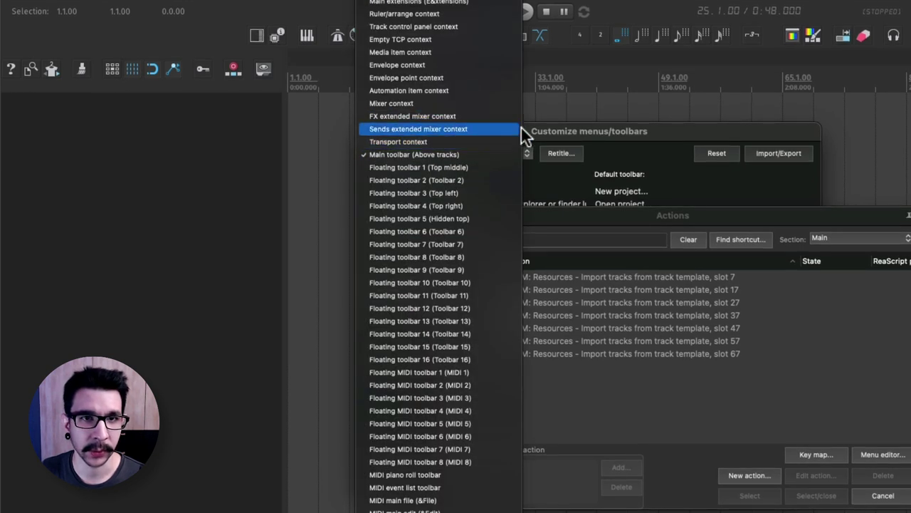
pyautogui.moveTo(522, 127); pyautogui.dragTo(450, 132)
pyautogui.click(409, 152)
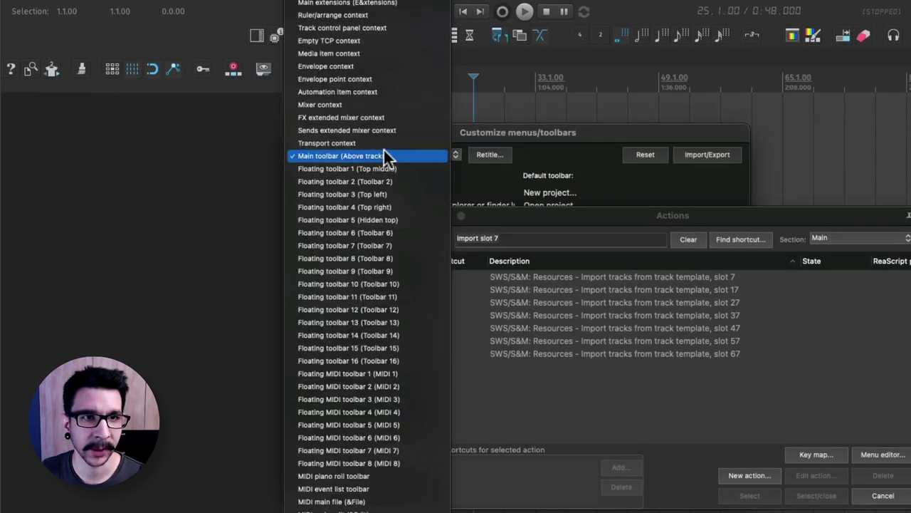
pyautogui.click(350, 40)
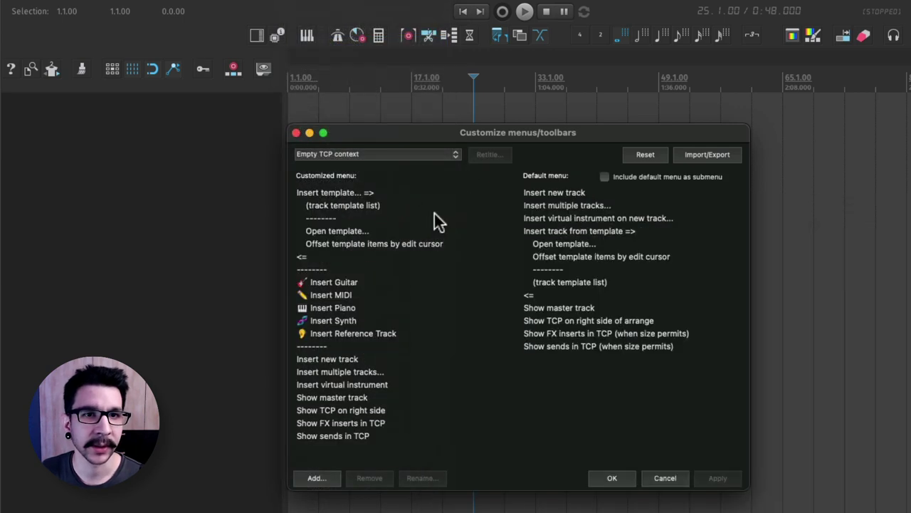
pyautogui.moveTo(463, 132); pyautogui.dragTo(517, 119)
# - Below Insert MIDI, add an action, filtering for 'import slot 7' and selecting the slot 7 import
pyautogui.click(381, 295)
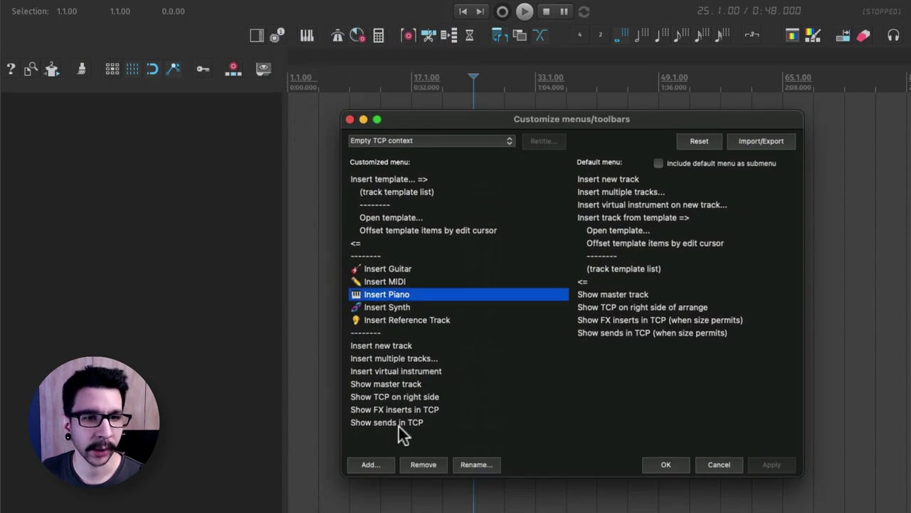
pyautogui.click(412, 282)
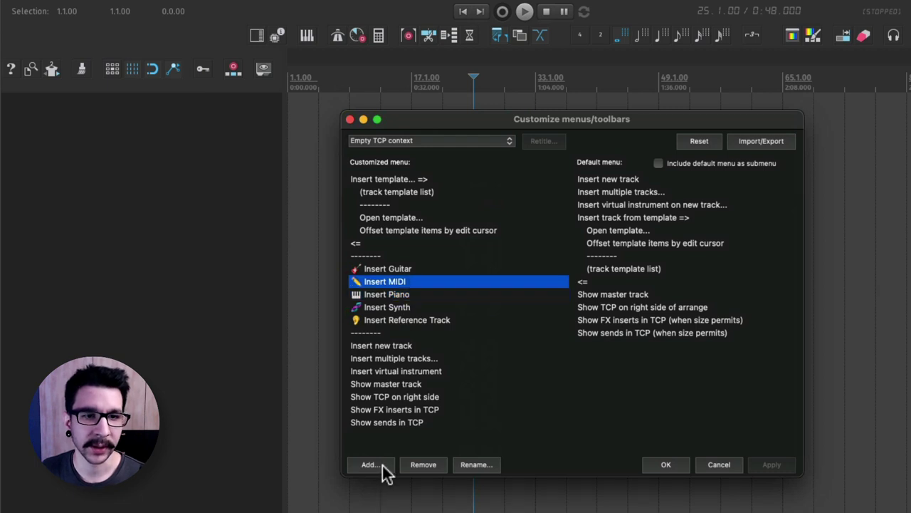
pyautogui.click(381, 465)
pyautogui.click(401, 485)
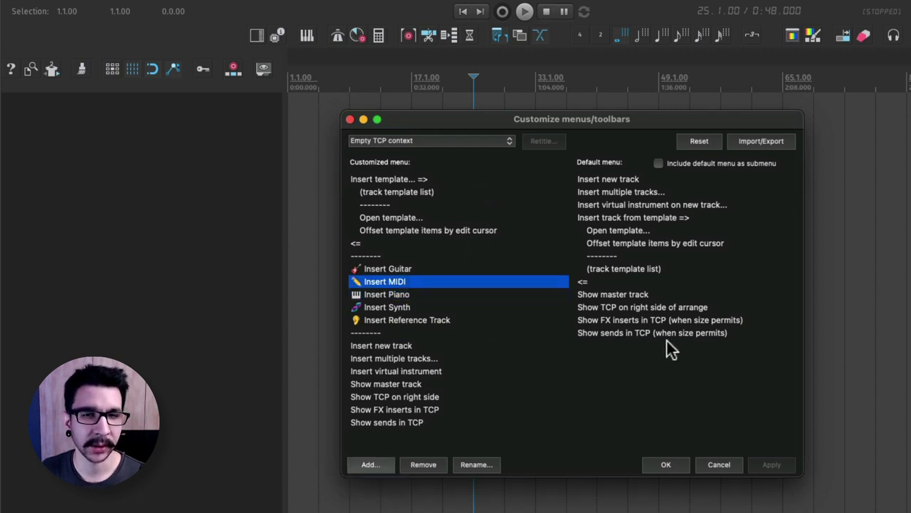
pyautogui.write('imp')
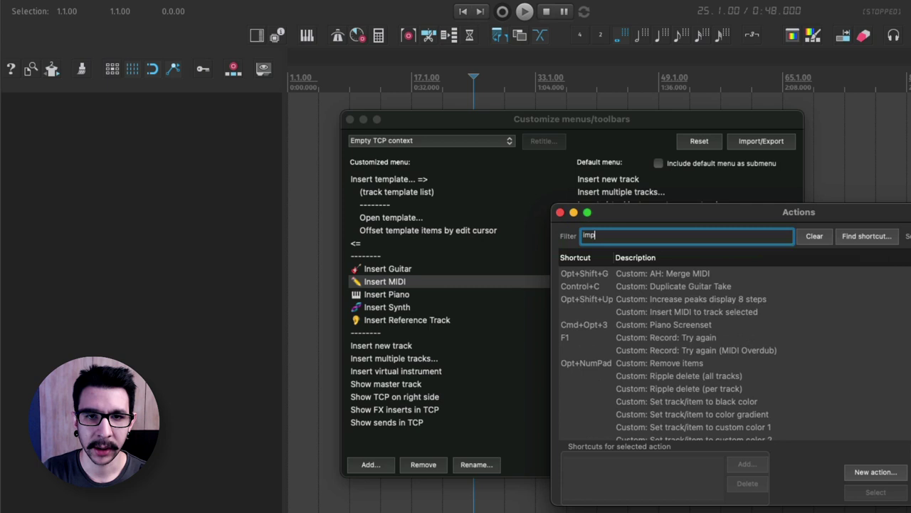
pyautogui.write('ort slot 7')
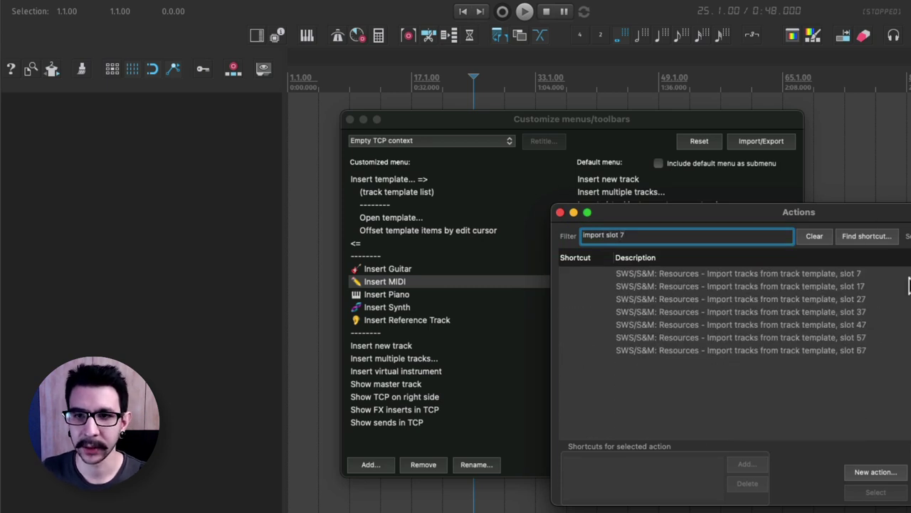
pyautogui.click(878, 277)
# - Place the slot 7 import action in the Empty TCP menu below Insert Reference Track
pyautogui.moveTo(826, 214); pyautogui.dragTo(887, 182)
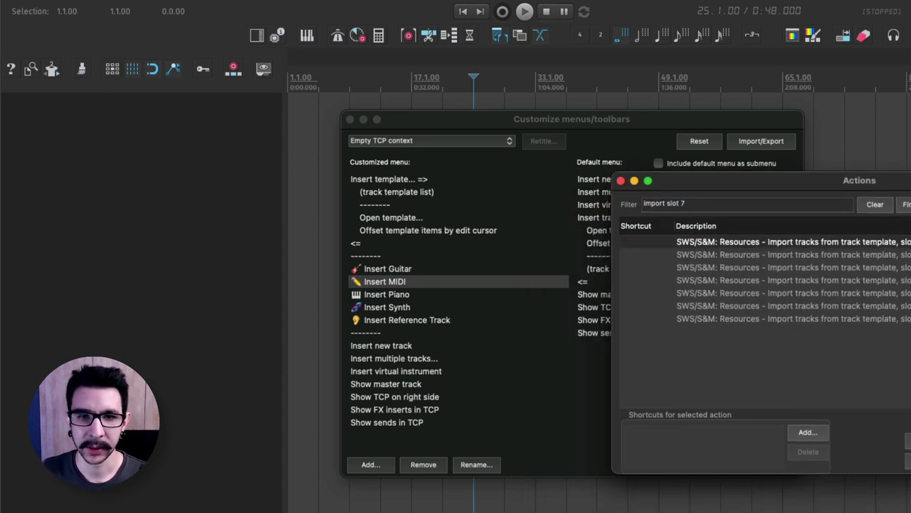
pyautogui.moveTo(783, 241); pyautogui.dragTo(440, 331)
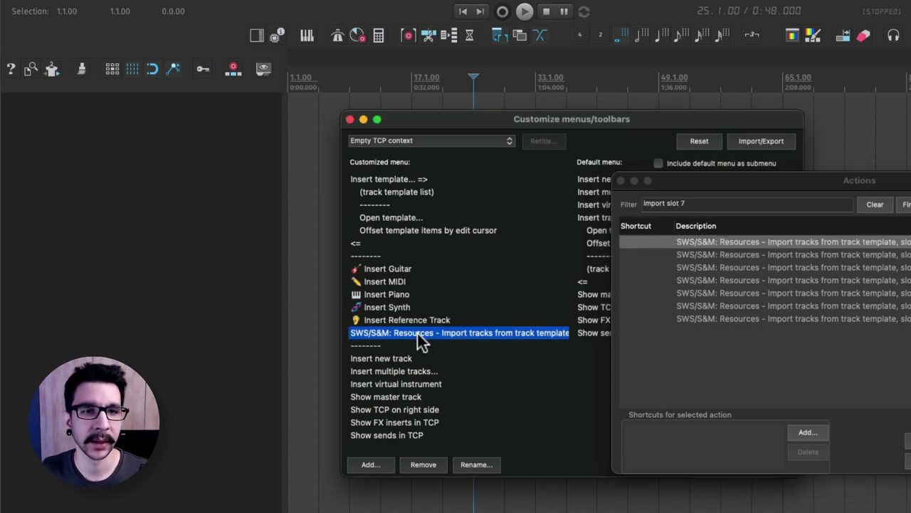
pyautogui.rightClick(418, 332)
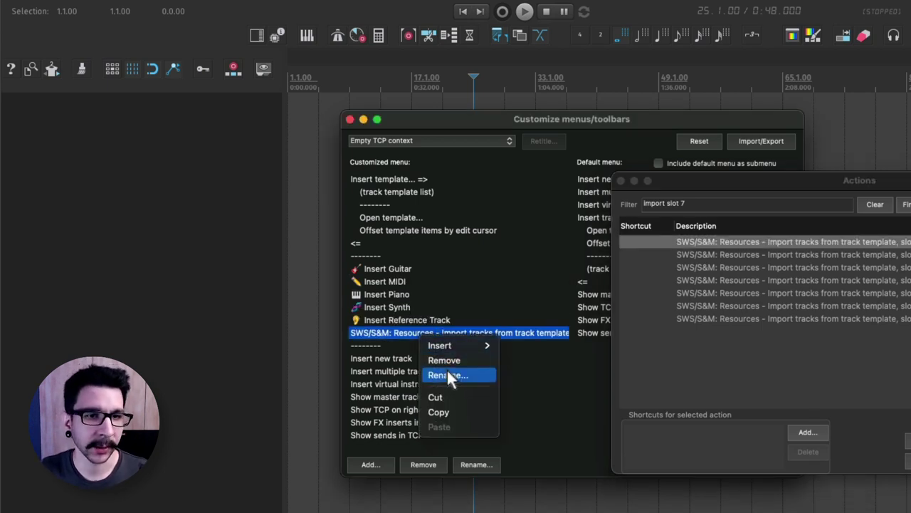
# - Rename the new entry to a violin emoji followed by 'Insert Strings'
pyautogui.click(448, 375)
pyautogui.press('ctrl+super+space')
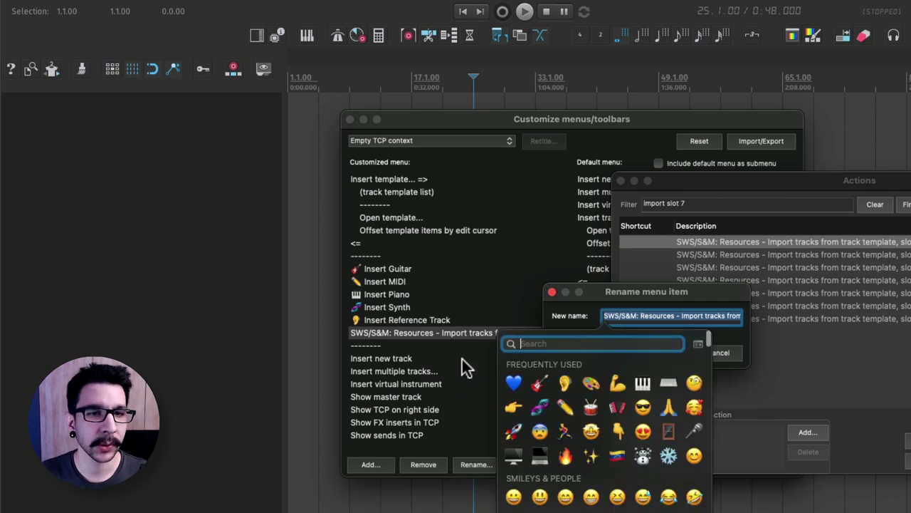
pyautogui.write('string')
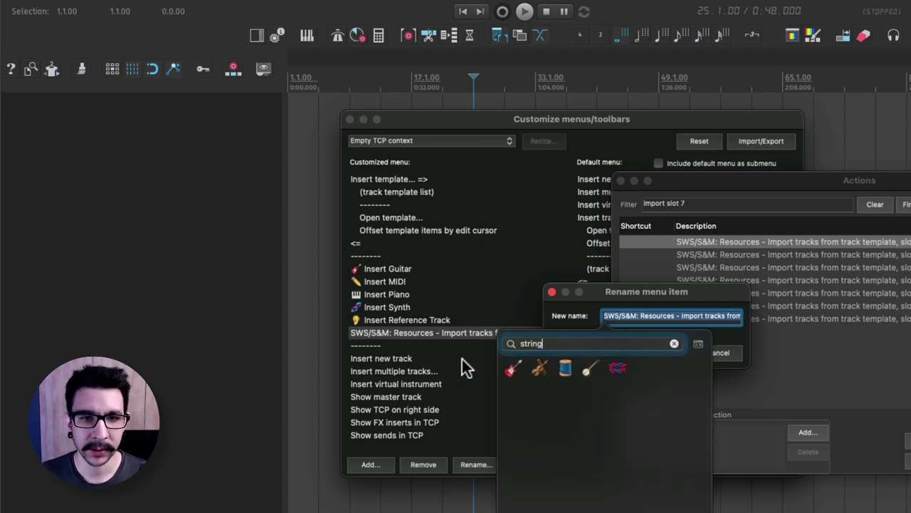
pyautogui.press('Right')
pyautogui.press('Return')
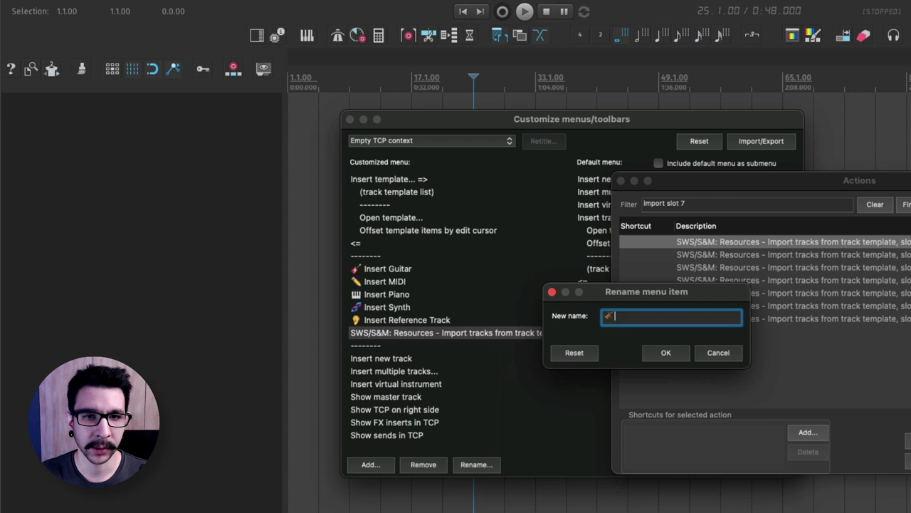
pyautogui.write('Insert String')
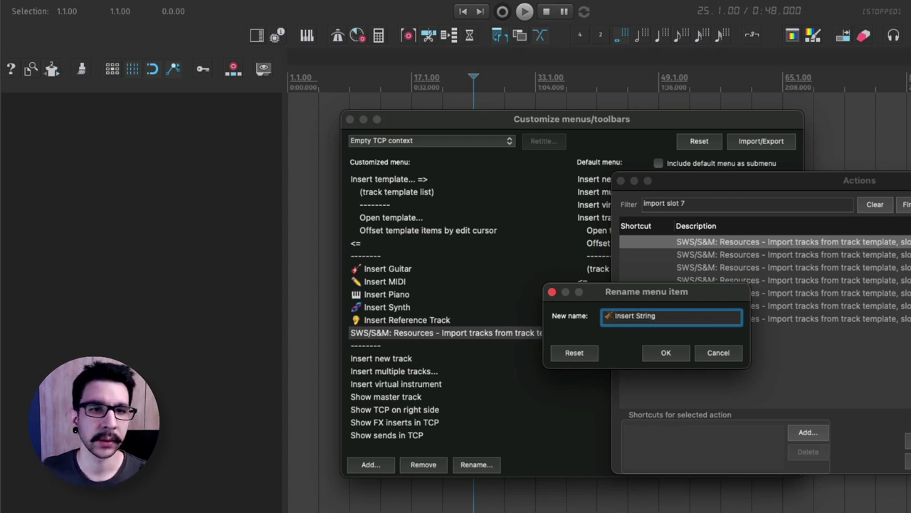
pyautogui.write('s')
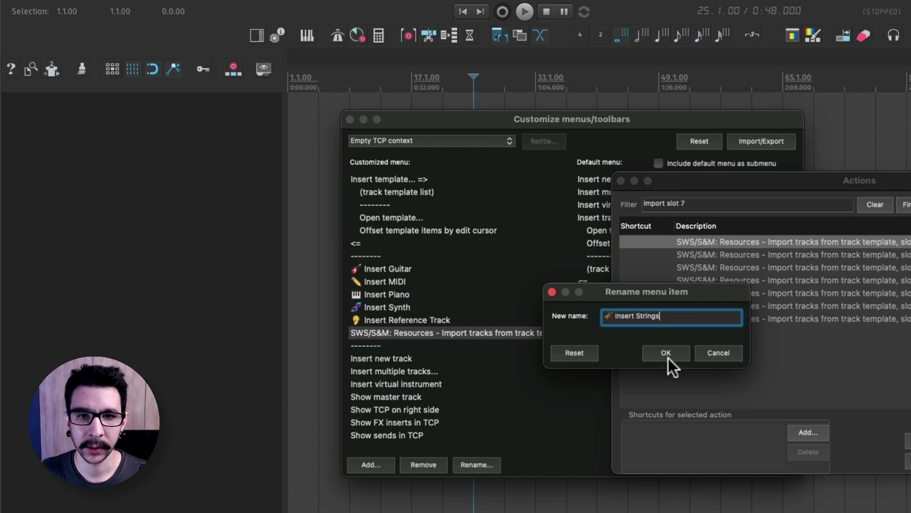
pyautogui.click(665, 353)
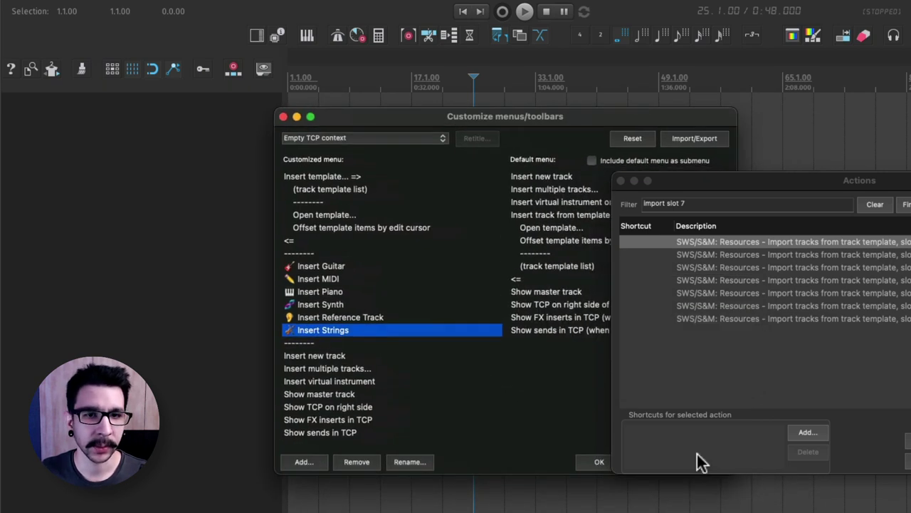
# - Save the menu changes and insert a Strings track from the new Insert Strings entry
pyautogui.click(605, 461)
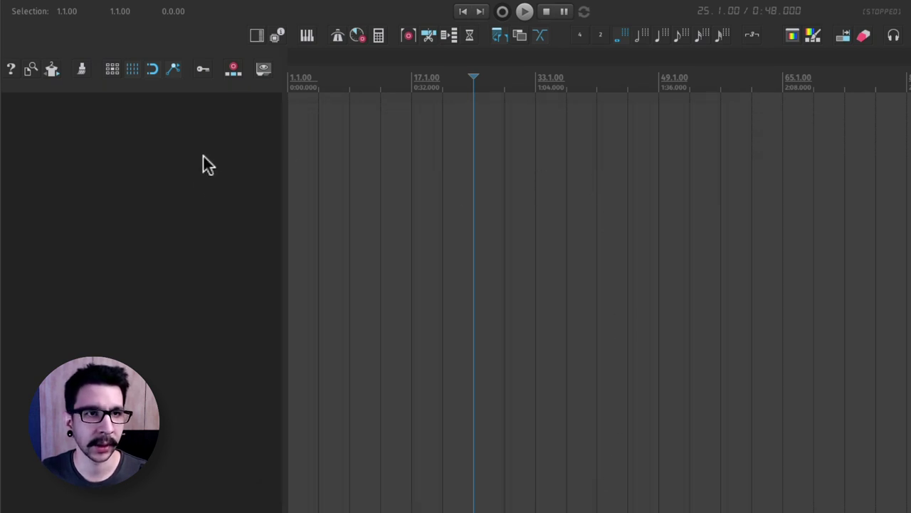
pyautogui.rightClick(200, 193)
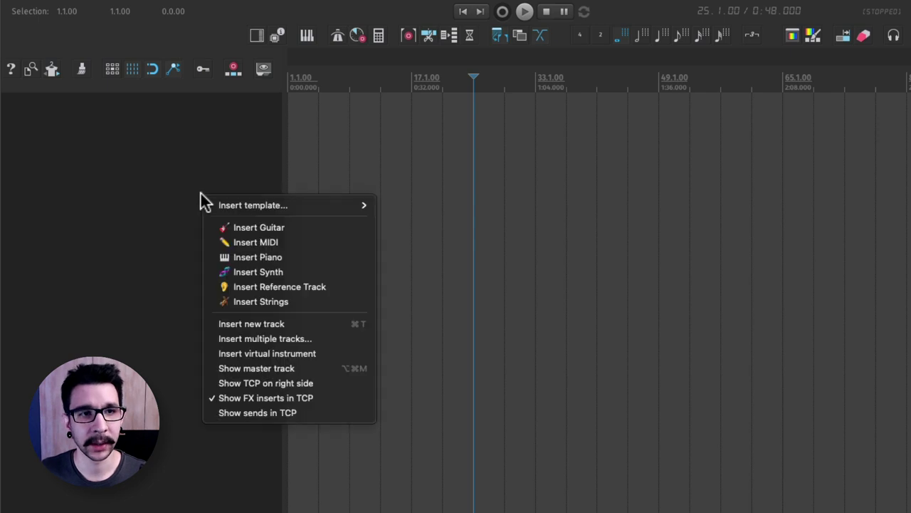
pyautogui.click(256, 302)
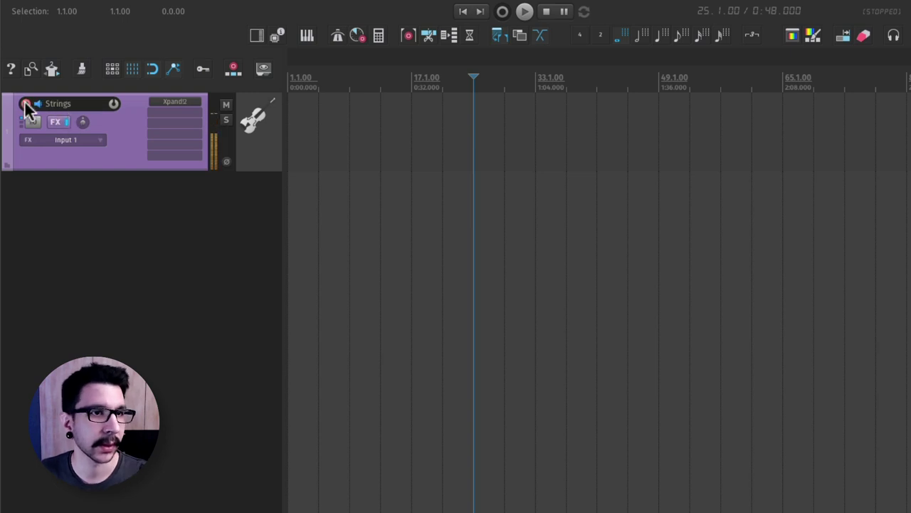
# - Set the Strings track input to All MIDI Inputs, All Channels, record-arm it, then delete it
pyautogui.click(59, 142)
pyautogui.moveTo(107, 186)
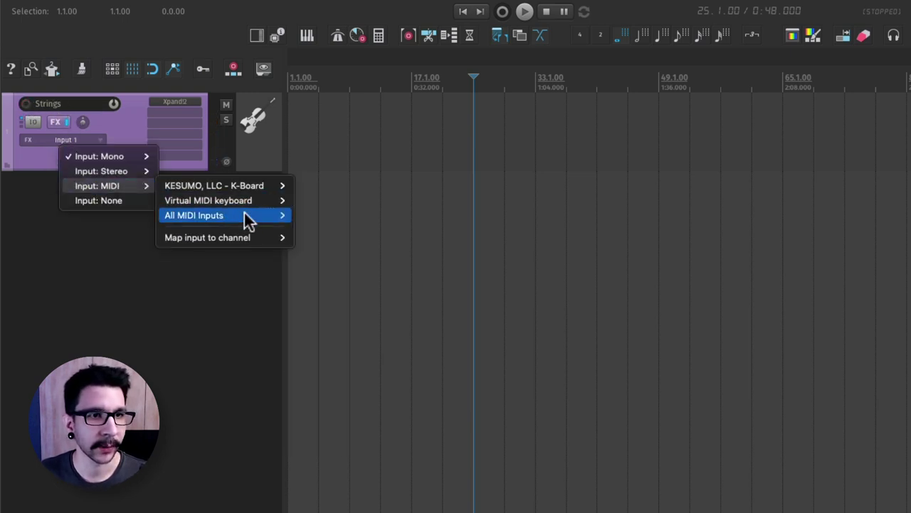
pyautogui.moveTo(246, 215)
pyautogui.click(339, 213)
pyautogui.click(25, 105)
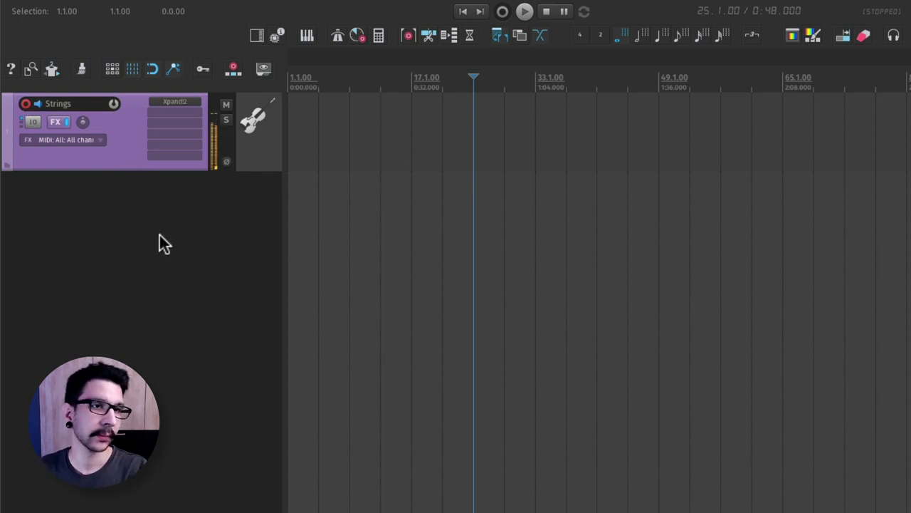
pyautogui.click(185, 260)
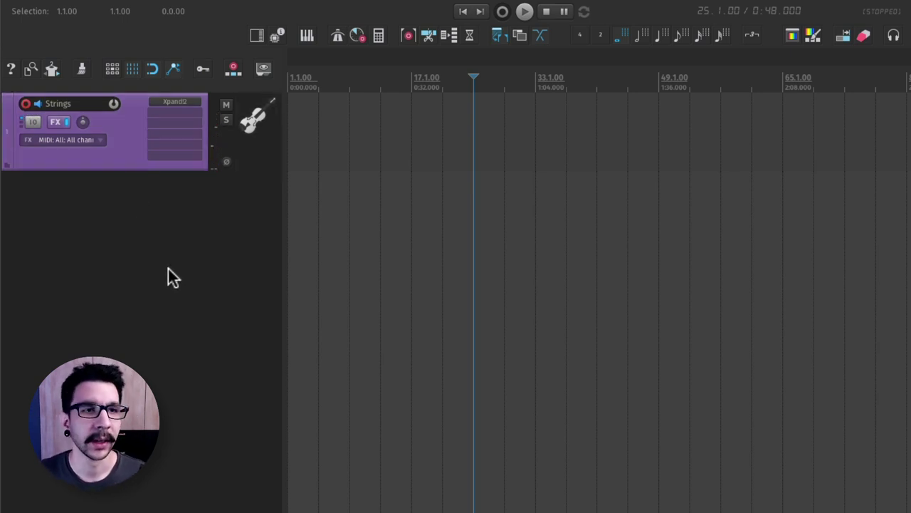
pyautogui.click(254, 168)
pyautogui.press('Delete')
# - Insert the PIANO template track and add a blank track below it
pyautogui.rightClick(191, 192)
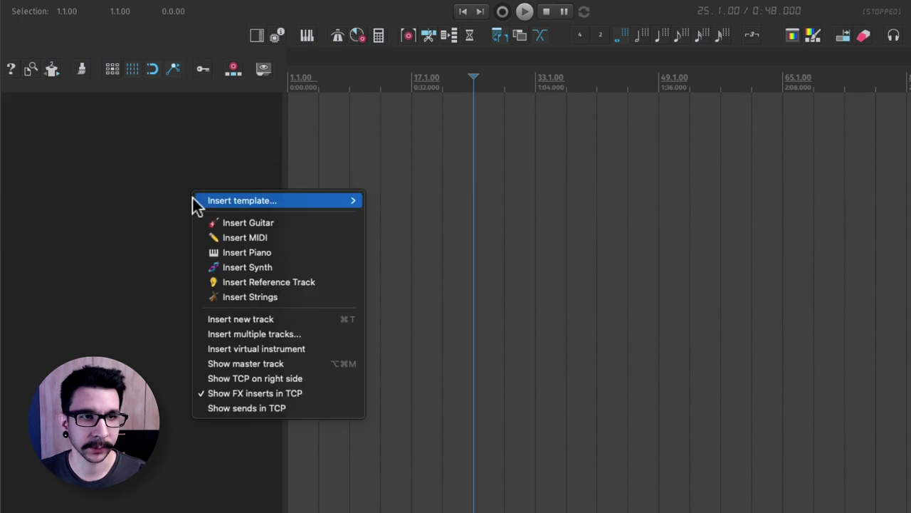
pyautogui.click(269, 253)
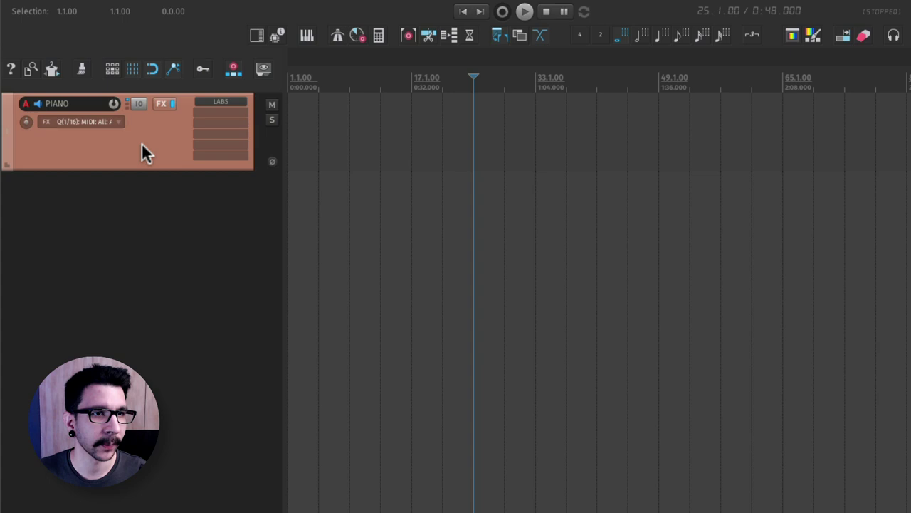
pyautogui.doubleClick(118, 205)
pyautogui.click(127, 167)
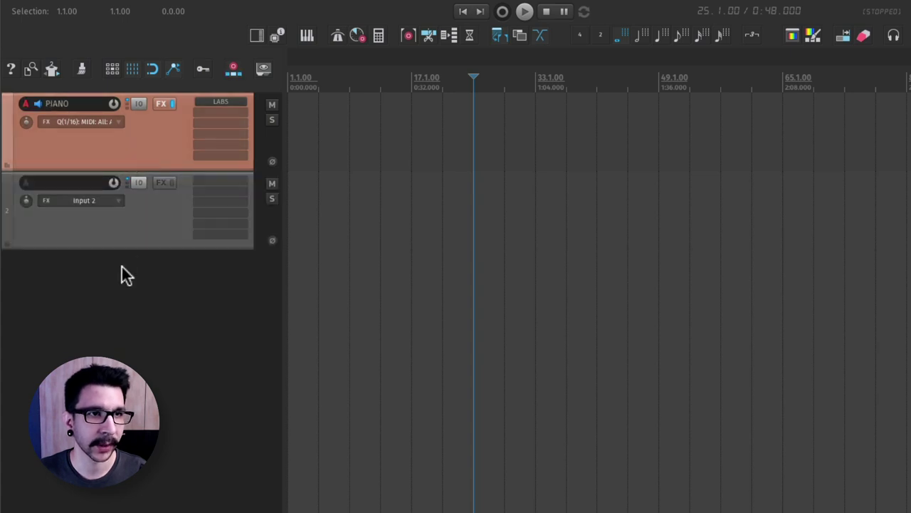
pyautogui.click(139, 201)
pyautogui.click(143, 162)
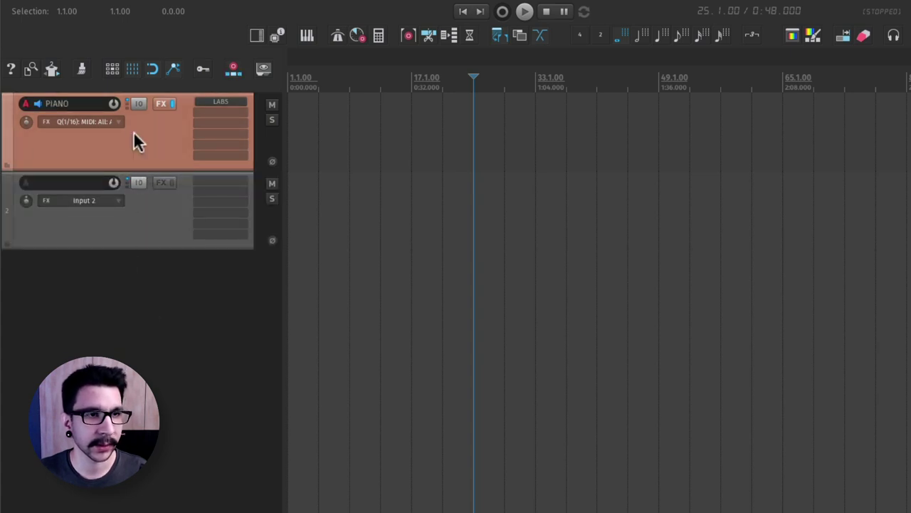
# - Insert the SYNTH template track with Vital, keeping its input on all MIDI inputs
pyautogui.rightClick(163, 275)
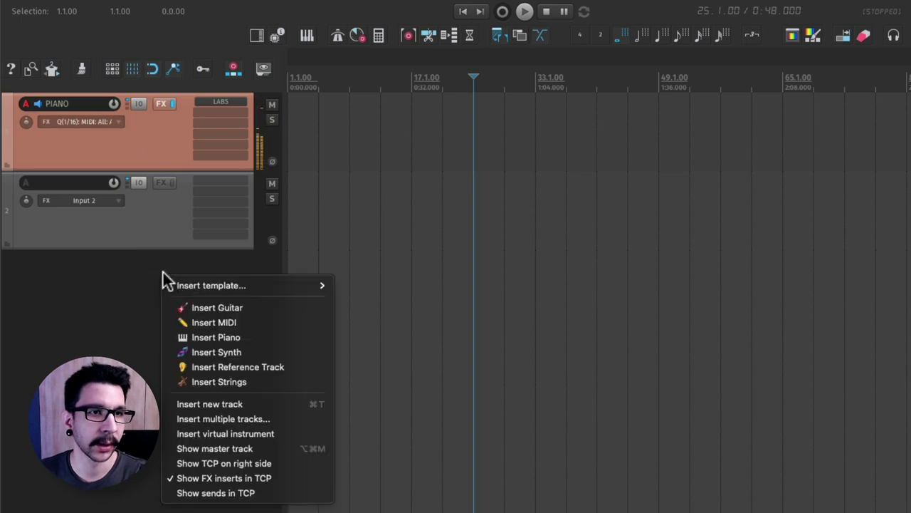
pyautogui.click(230, 351)
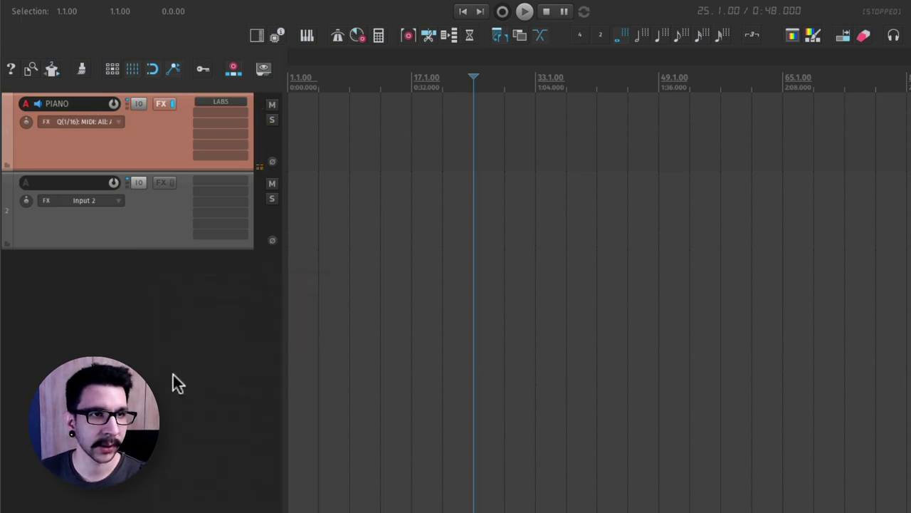
pyautogui.click(146, 150)
pyautogui.click(144, 208)
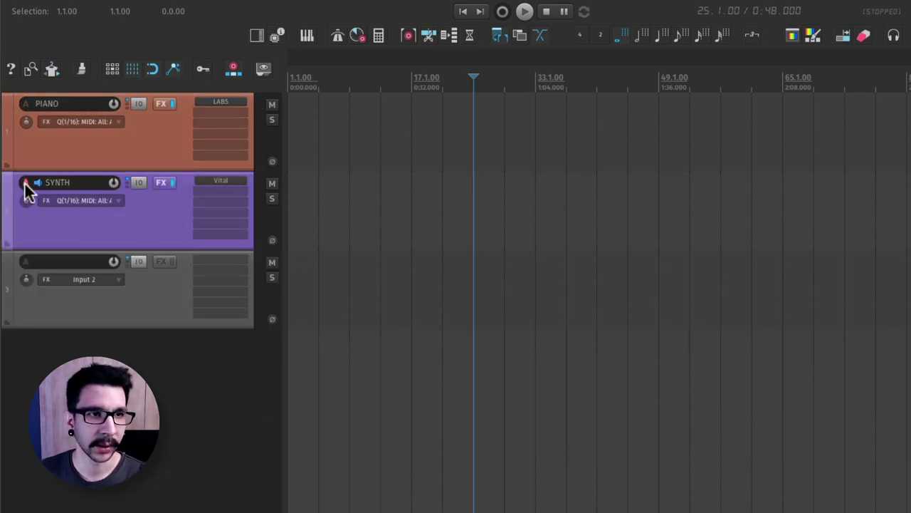
pyautogui.click(84, 201)
pyautogui.moveTo(118, 240)
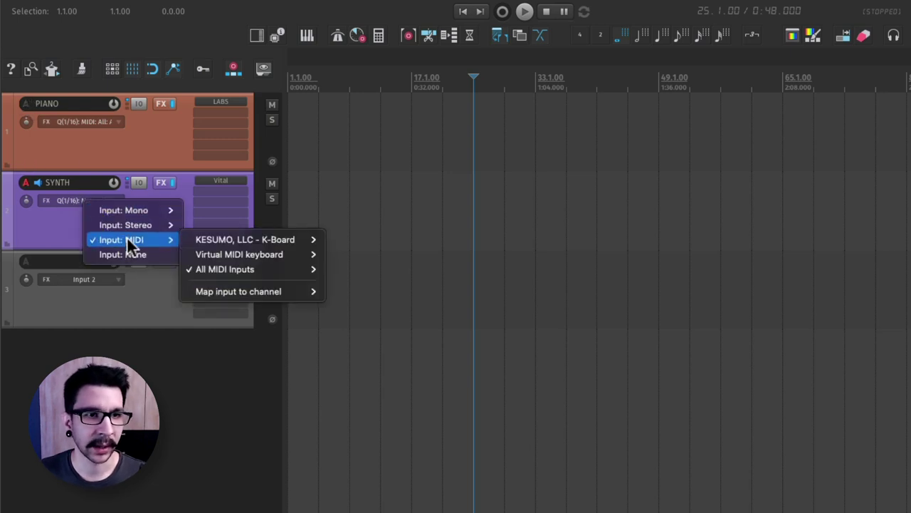
pyautogui.moveTo(209, 260)
pyautogui.click(87, 131)
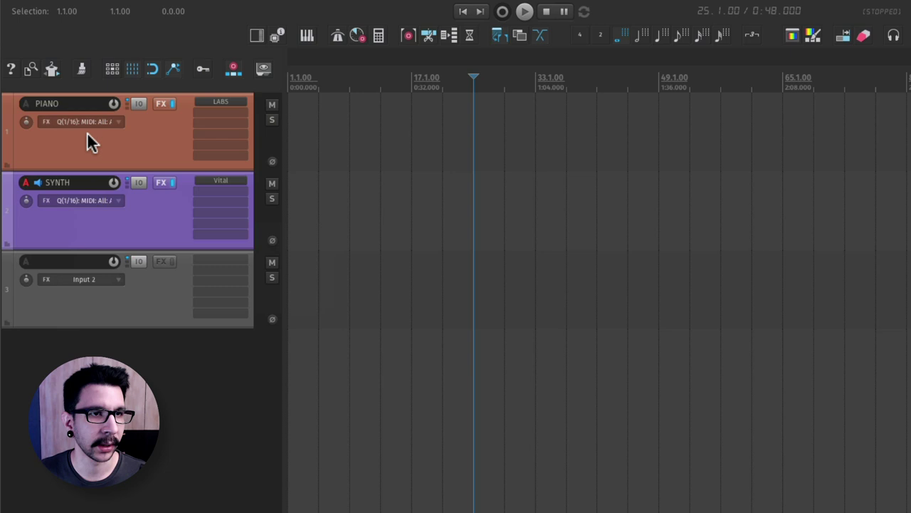
# - Select the PIANO, SYNTH and blank tracks together and delete them
pyautogui.click(122, 150)
pyautogui.click(163, 232)
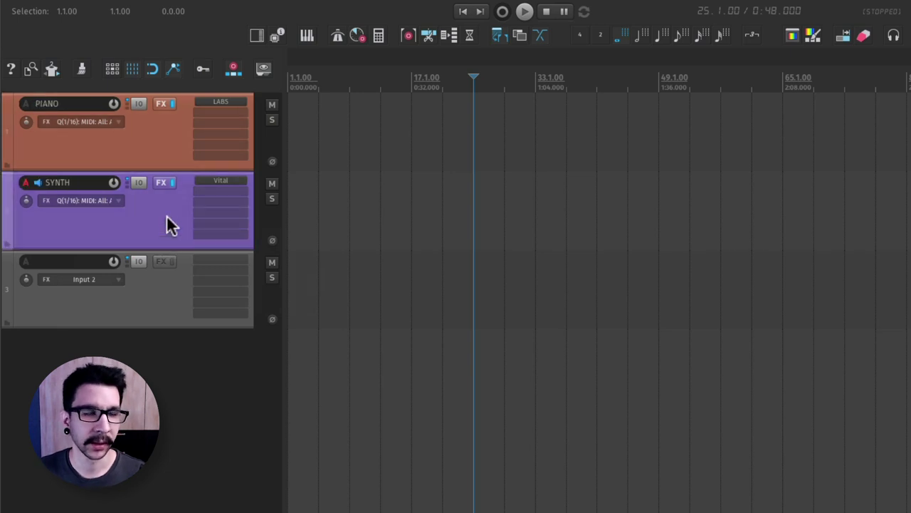
pyautogui.click(151, 307)
pyautogui.click(163, 156)
pyautogui.keyDown('shift'); pyautogui.click(179, 313); pyautogui.keyUp('shift')
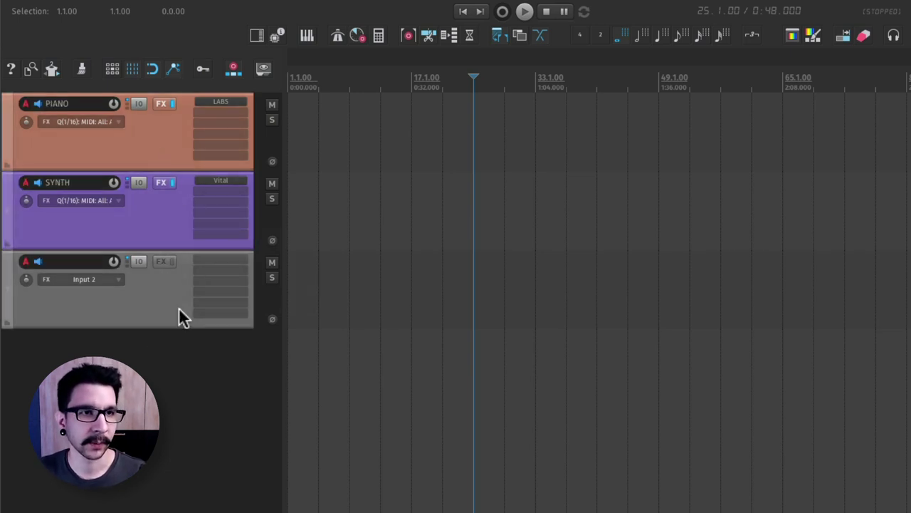
pyautogui.press('Delete')
pyautogui.rightClick(151, 228)
pyautogui.click(183, 209)
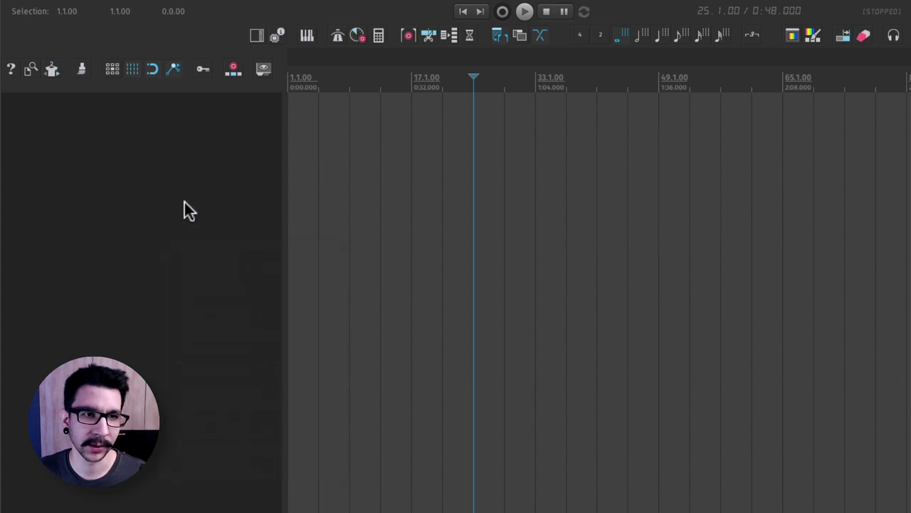
pyautogui.doubleClick(158, 201)
pyautogui.click(82, 122)
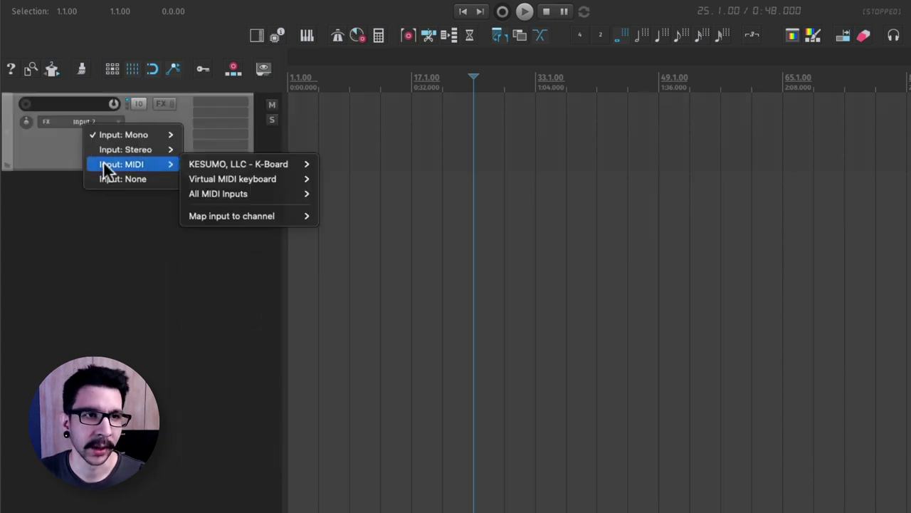
pyautogui.click(350, 163)
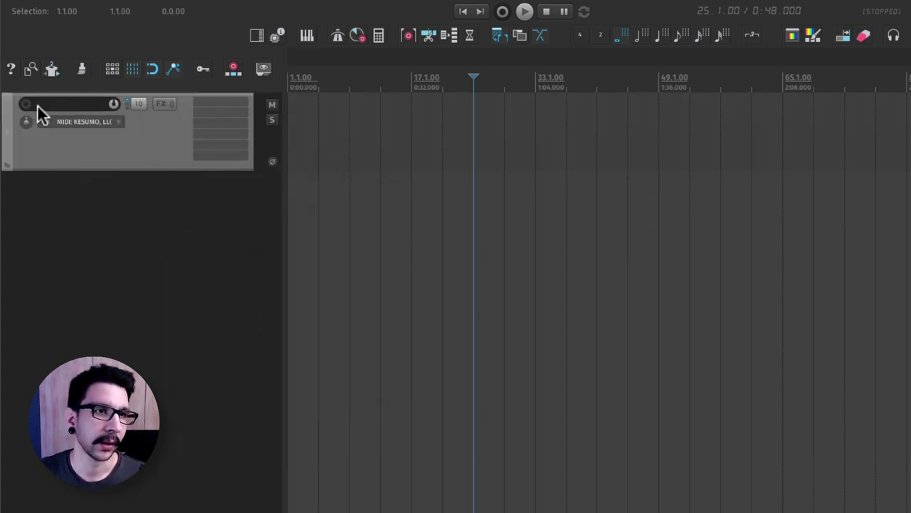
pyautogui.click(225, 116)
pyautogui.click(441, 115)
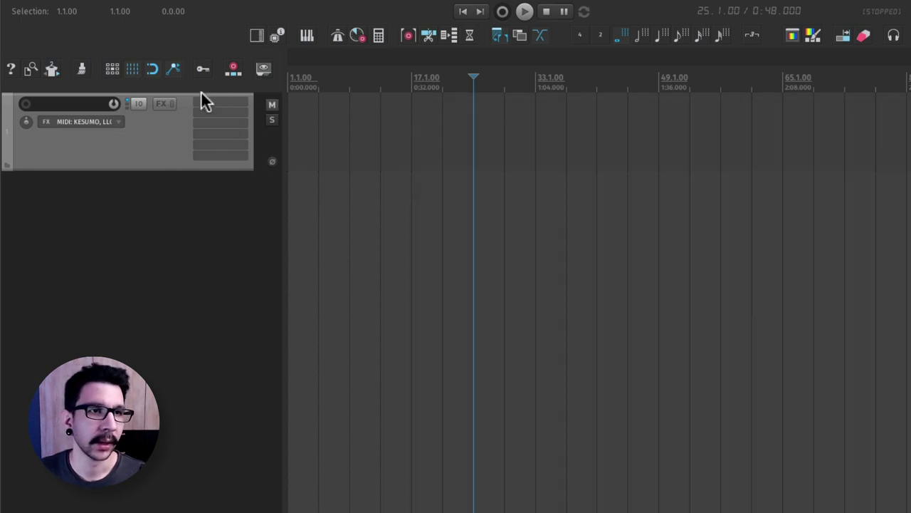
pyautogui.rightClick(85, 150)
pyautogui.click(24, 196)
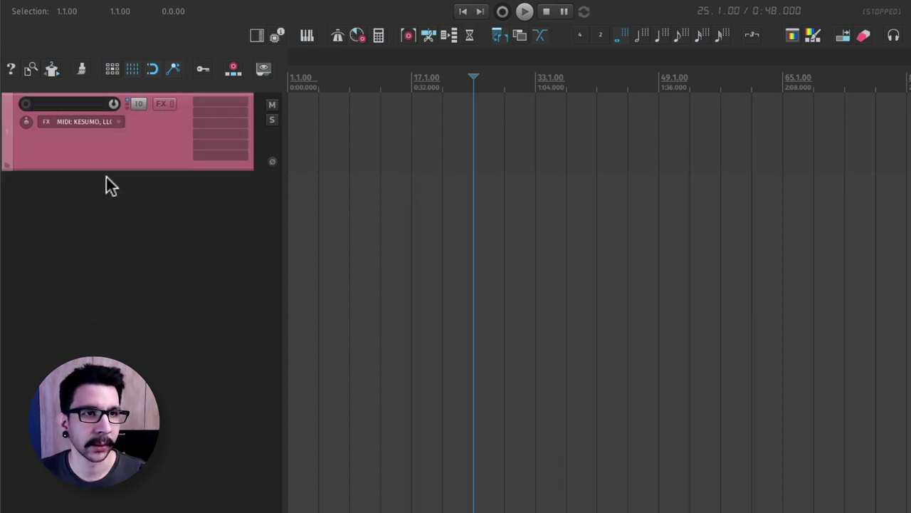
pyautogui.click(154, 153)
pyautogui.press('Delete')
pyautogui.press('space')
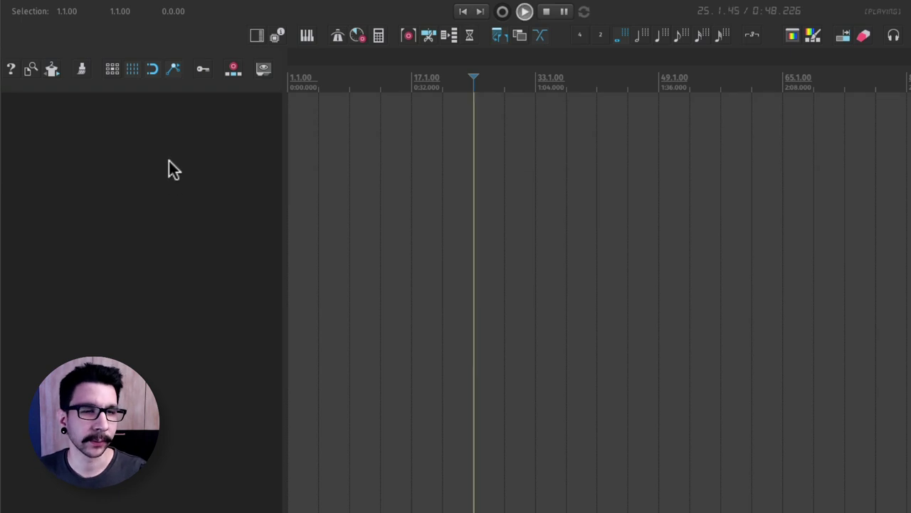
pyautogui.rightClick(174, 169)
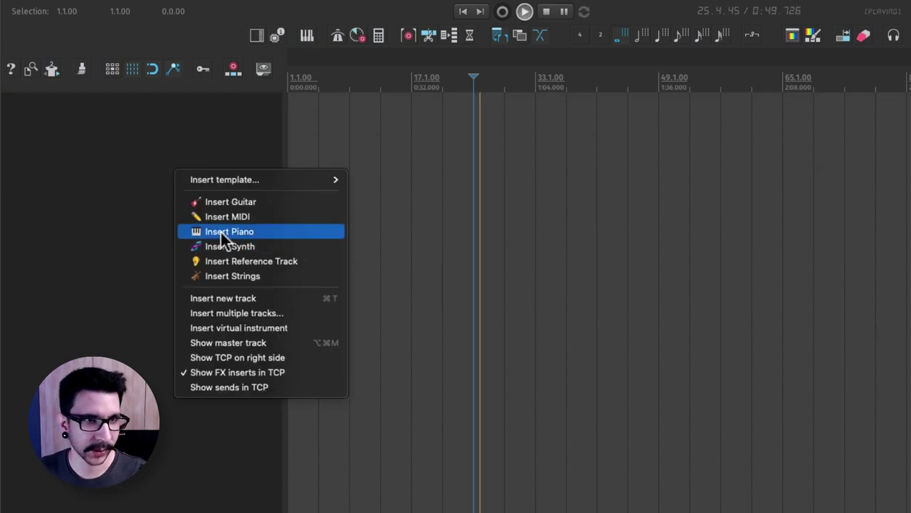
pyautogui.click(510, 194)
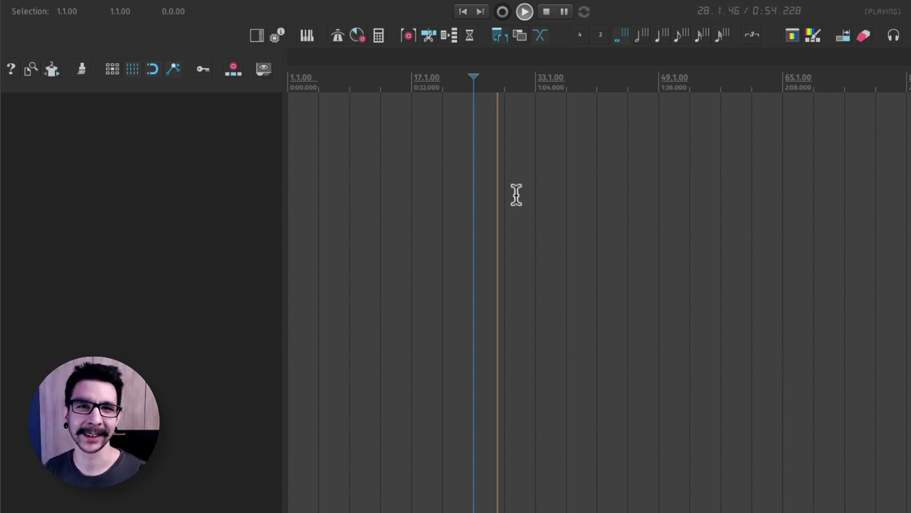
pyautogui.press('space')
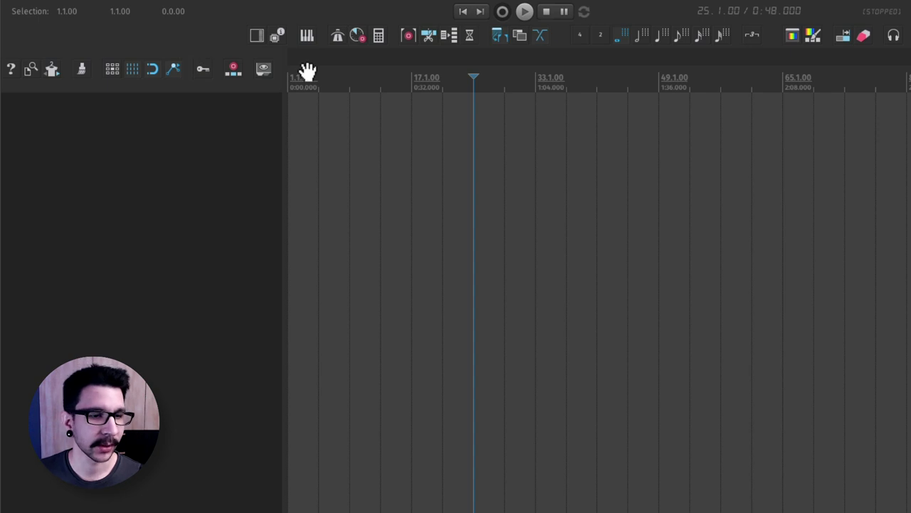
# - Insert a new empty track and duplicate it
pyautogui.rightClick(221, 190)
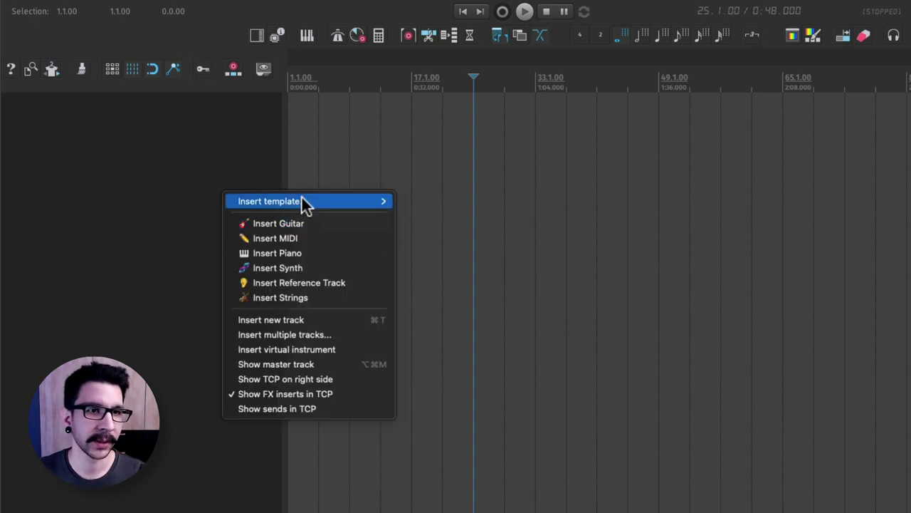
pyautogui.click(139, 227)
pyautogui.rightClick(156, 145)
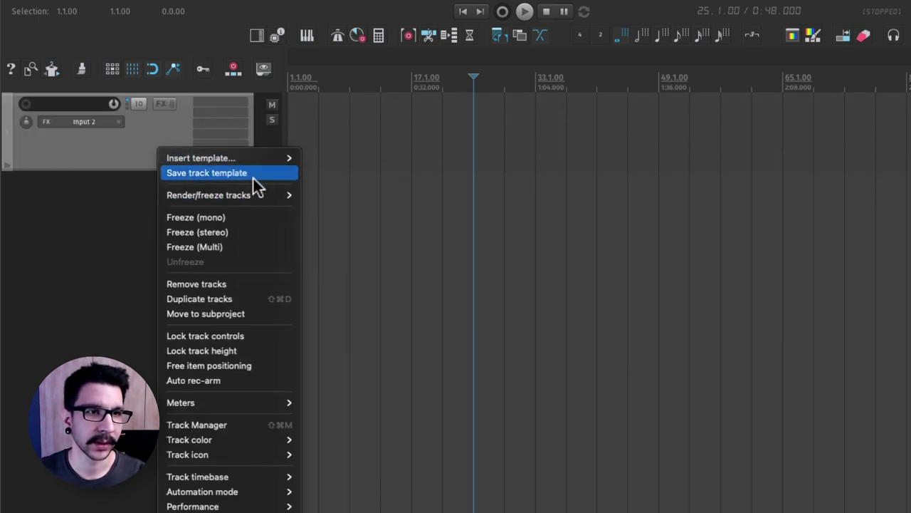
pyautogui.click(126, 148)
pyautogui.press('shift+super+d')
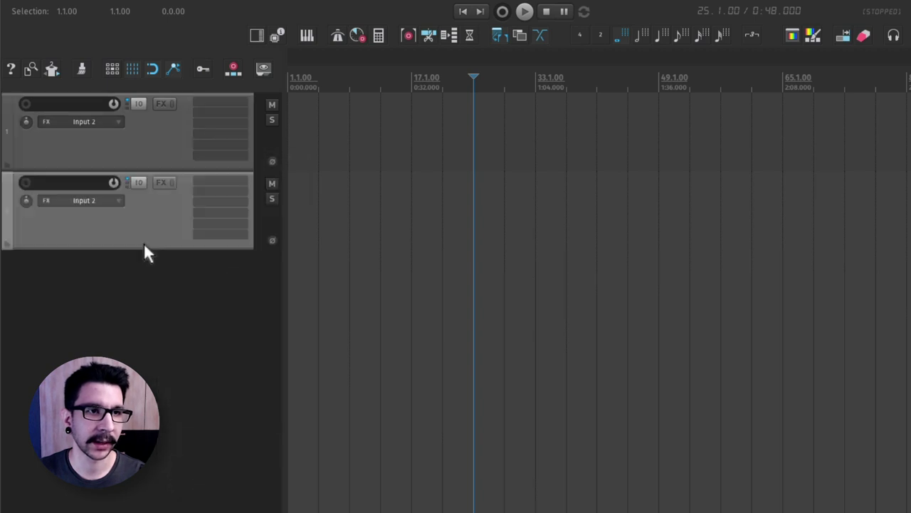
# - Open the second track's menu, dismiss it without changes, and deselect both tracks
pyautogui.click(163, 123)
pyautogui.rightClick(175, 216)
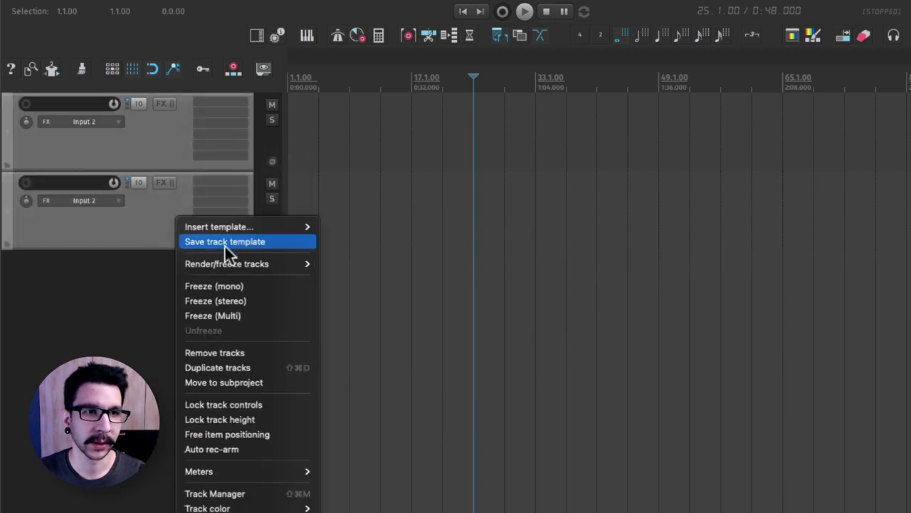
pyautogui.click(226, 160)
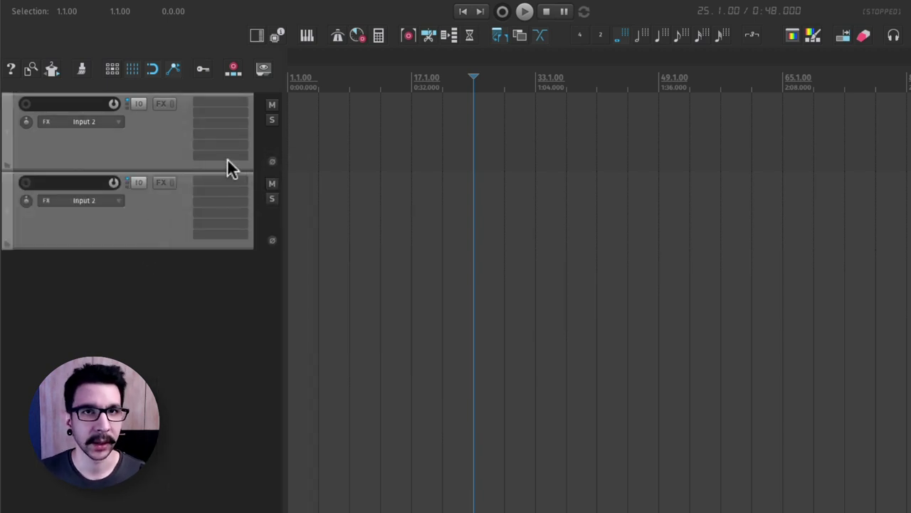
pyautogui.click(261, 366)
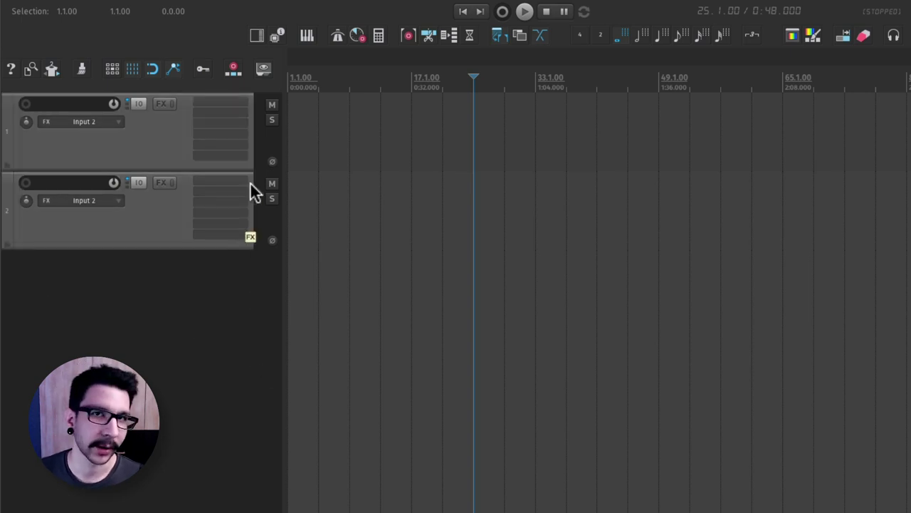